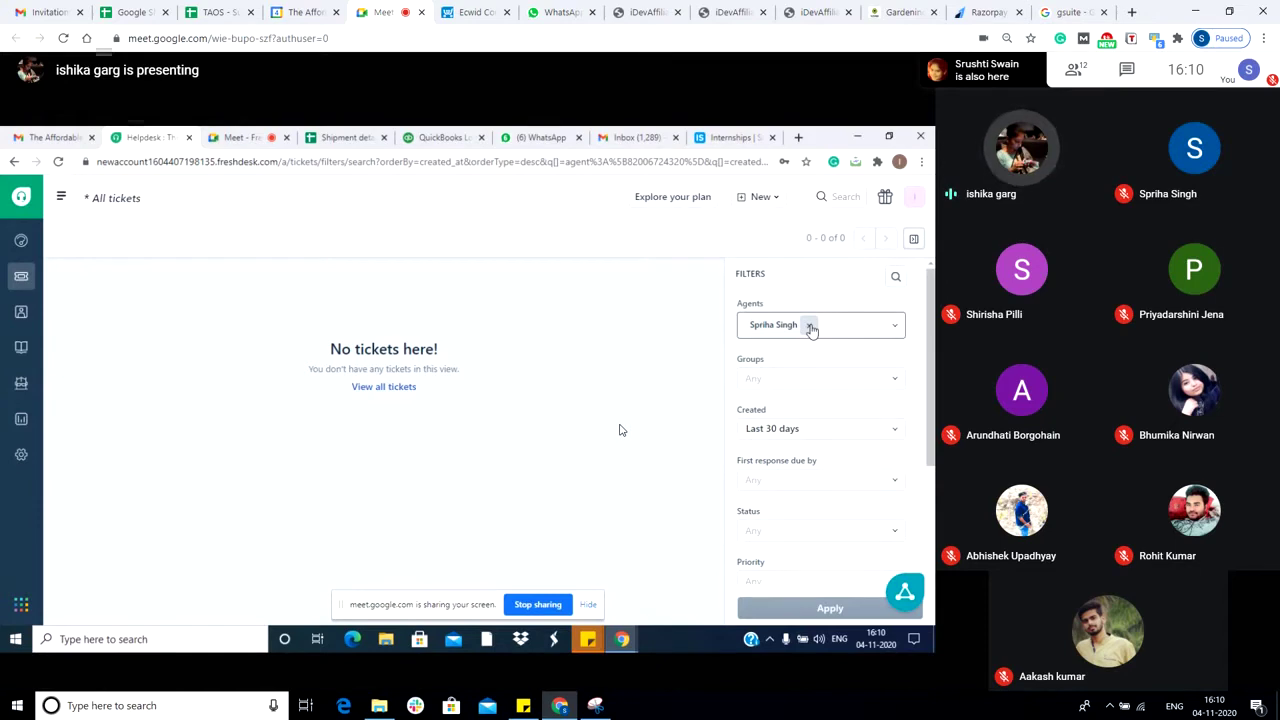
Check the Google Sheets home page, go back to the Gmail inbox list and return to the Google Meet call.
click(133, 12)
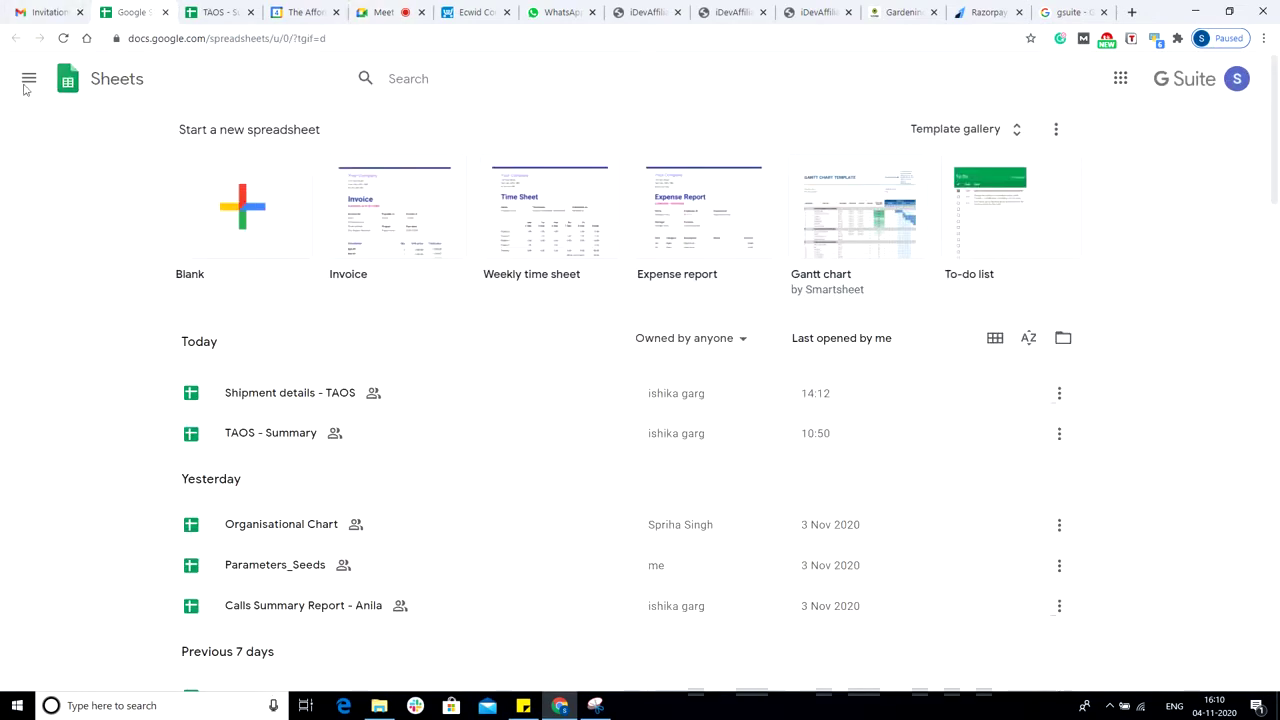
click(45, 12)
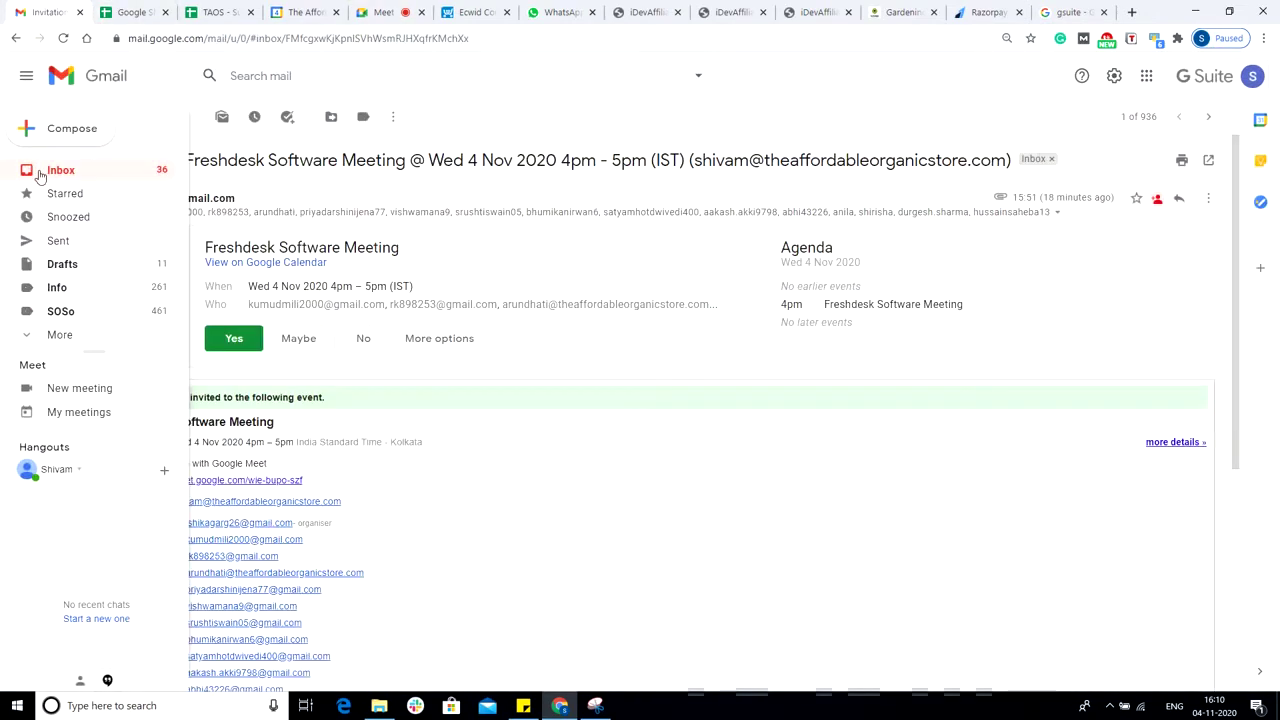
click(45, 170)
click(383, 12)
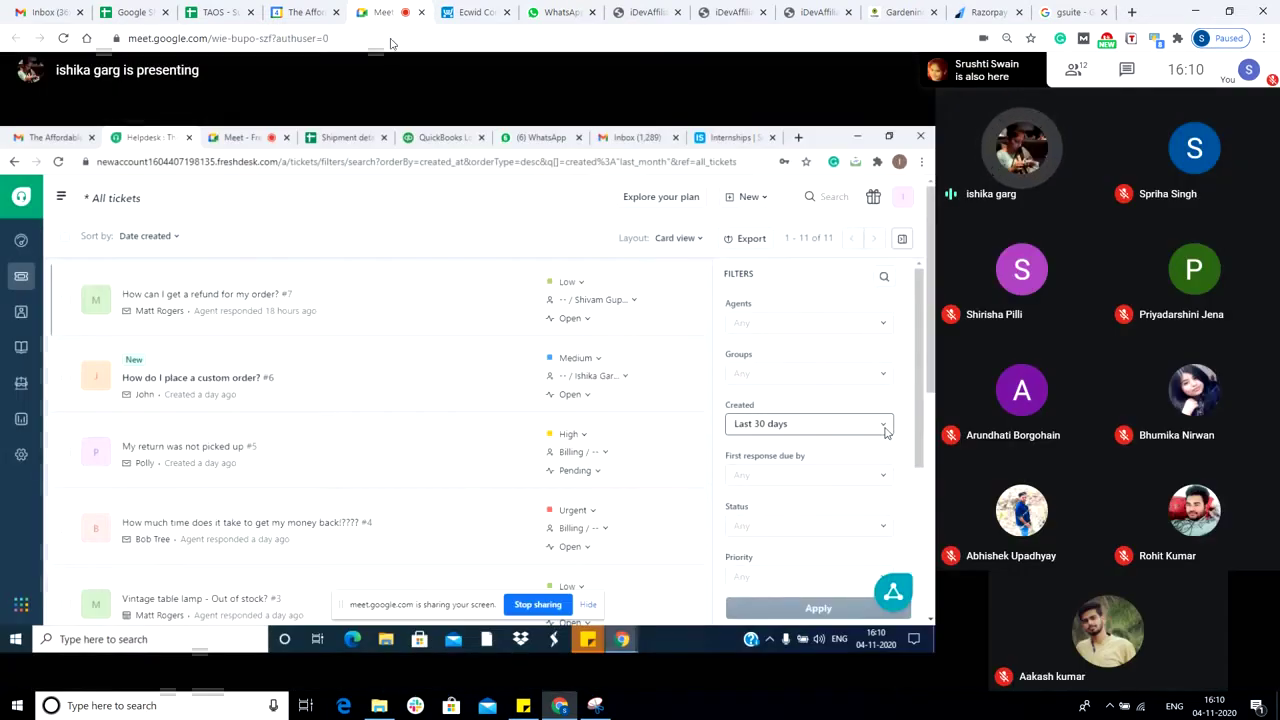
Switch to Ecwid, load the store dashboard and return to the Google Meet call.
click(473, 12)
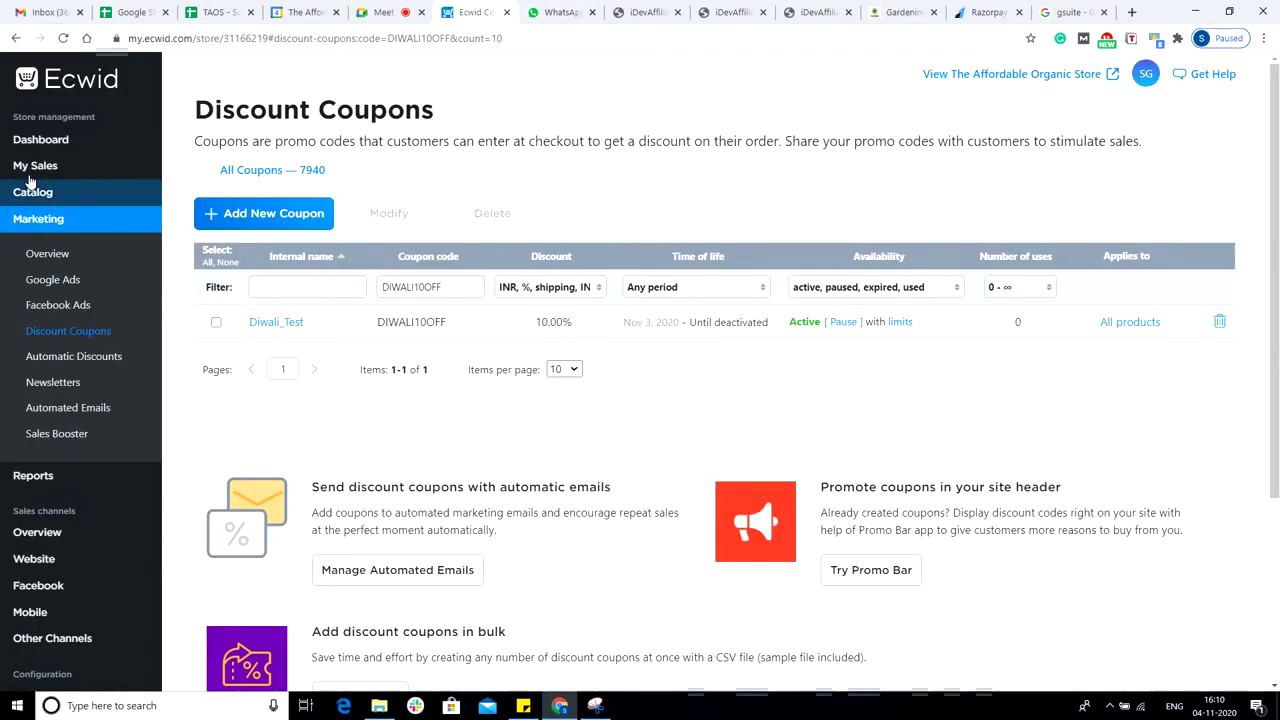
click(45, 140)
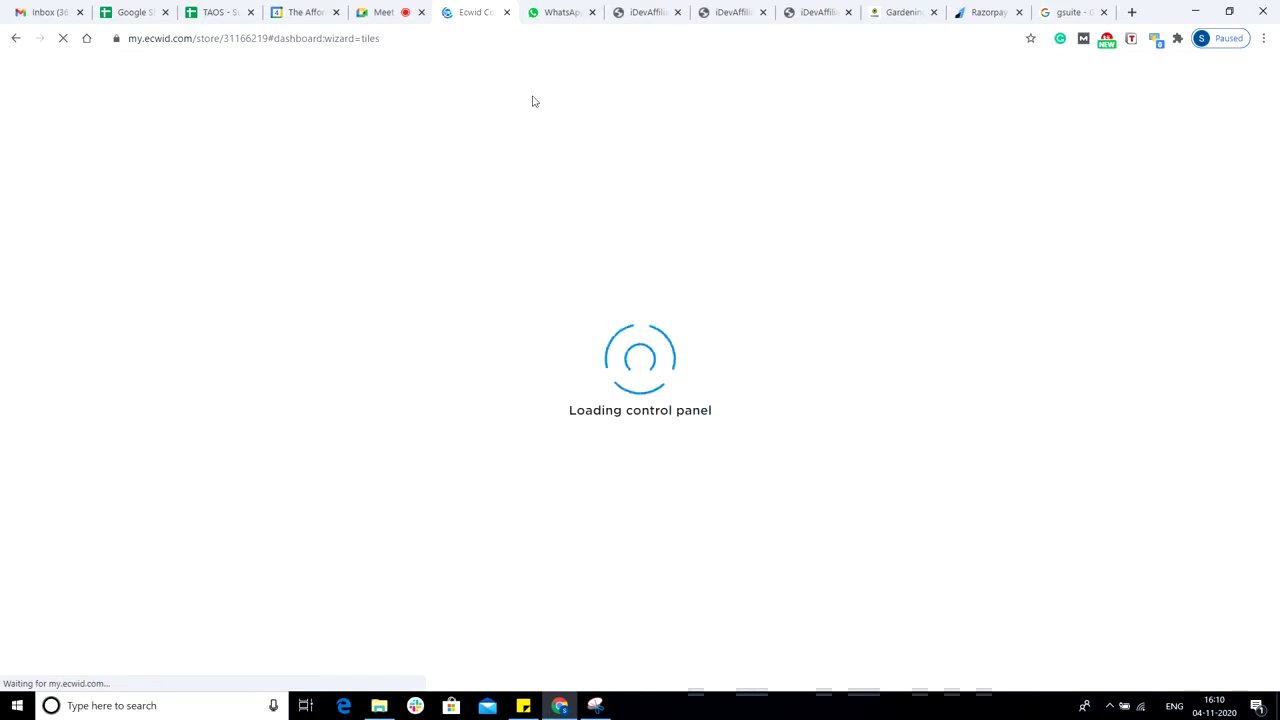
click(407, 19)
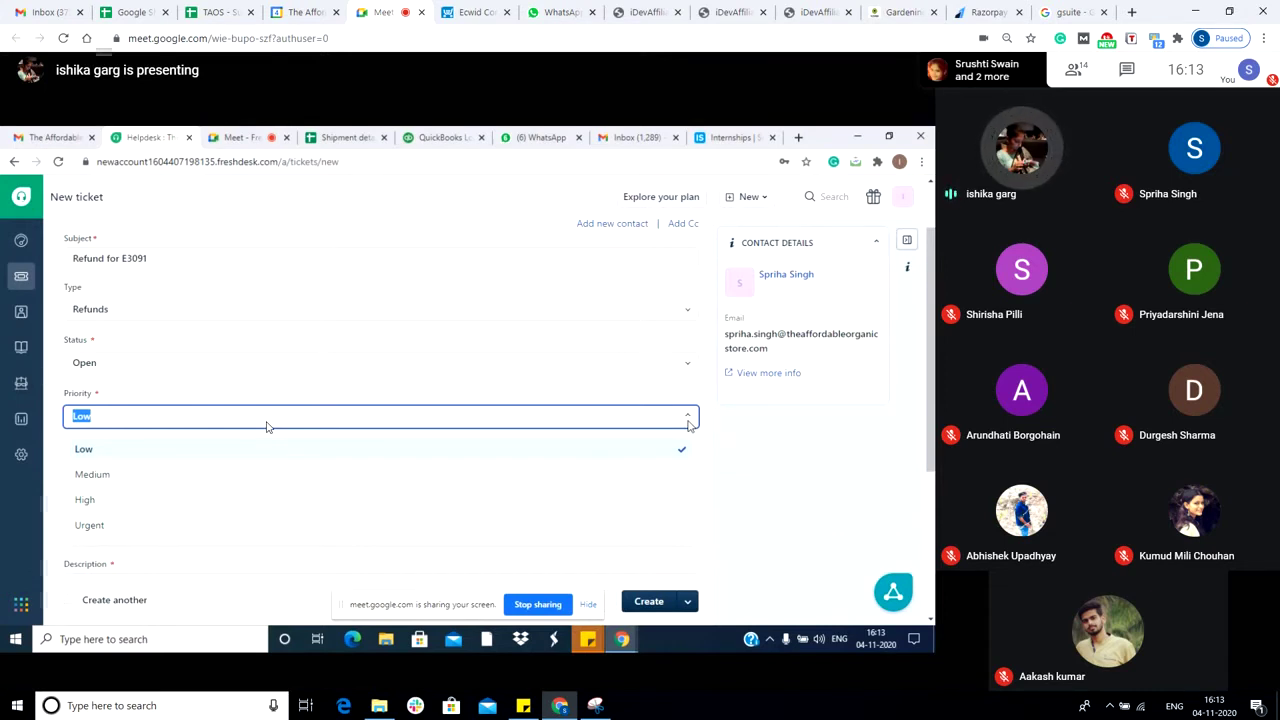
Set the new refund ticket's priority to Urgent and leave its group unassigned.
click(651, 528)
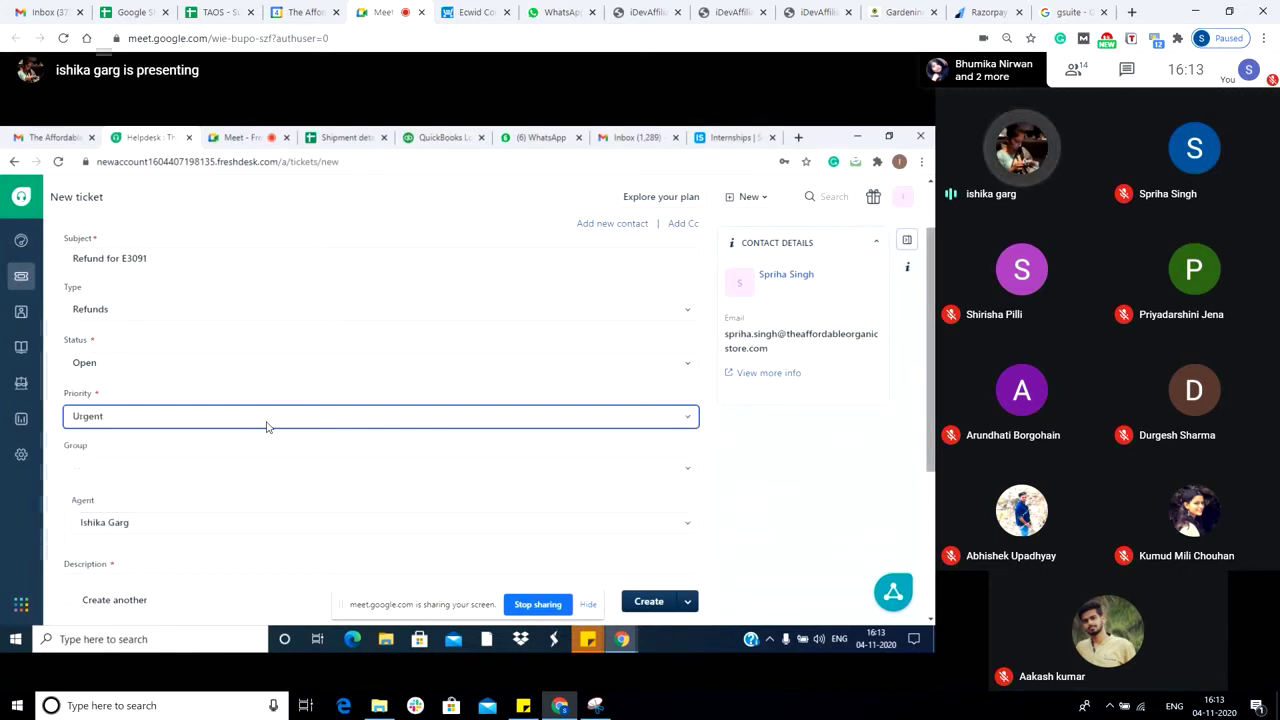
scroll(266, 427, down, 1)
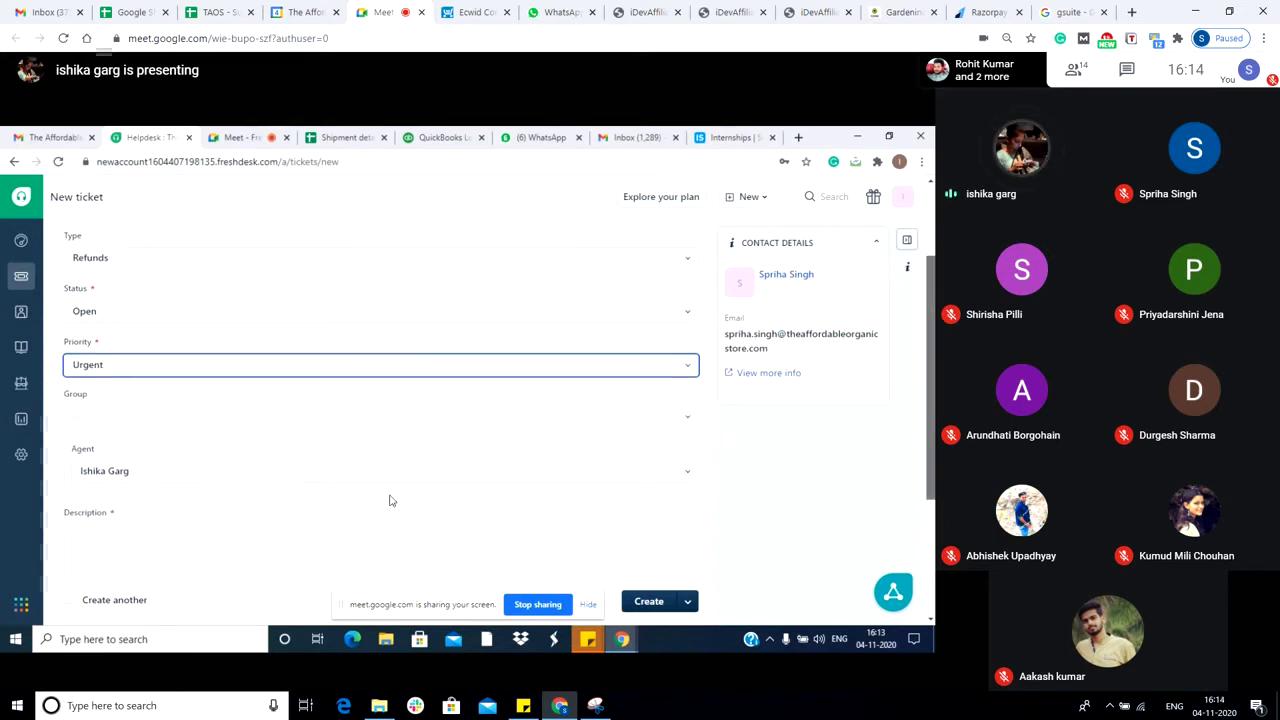
scroll(391, 500, down, 1)
click(691, 387)
click(587, 660)
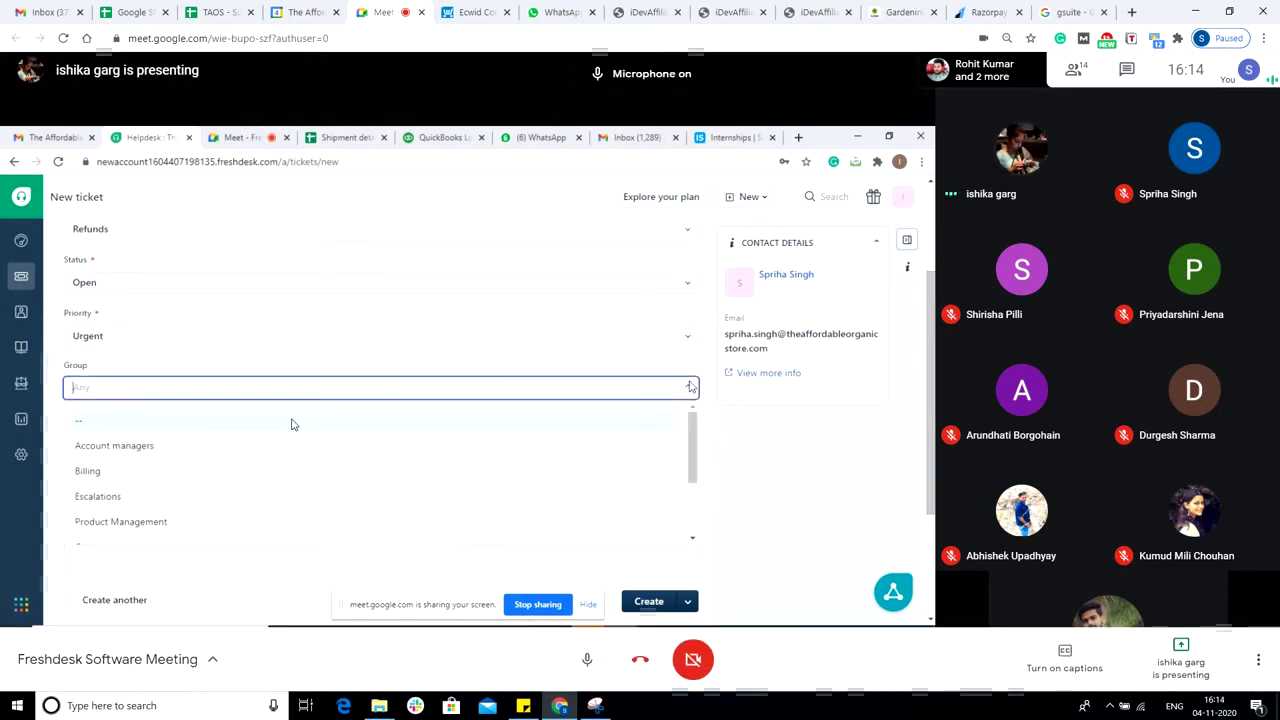
mouse_move(695, 441)
mouse_down()
mouse_move(696, 478)
mouse_move(694, 430)
mouse_up()
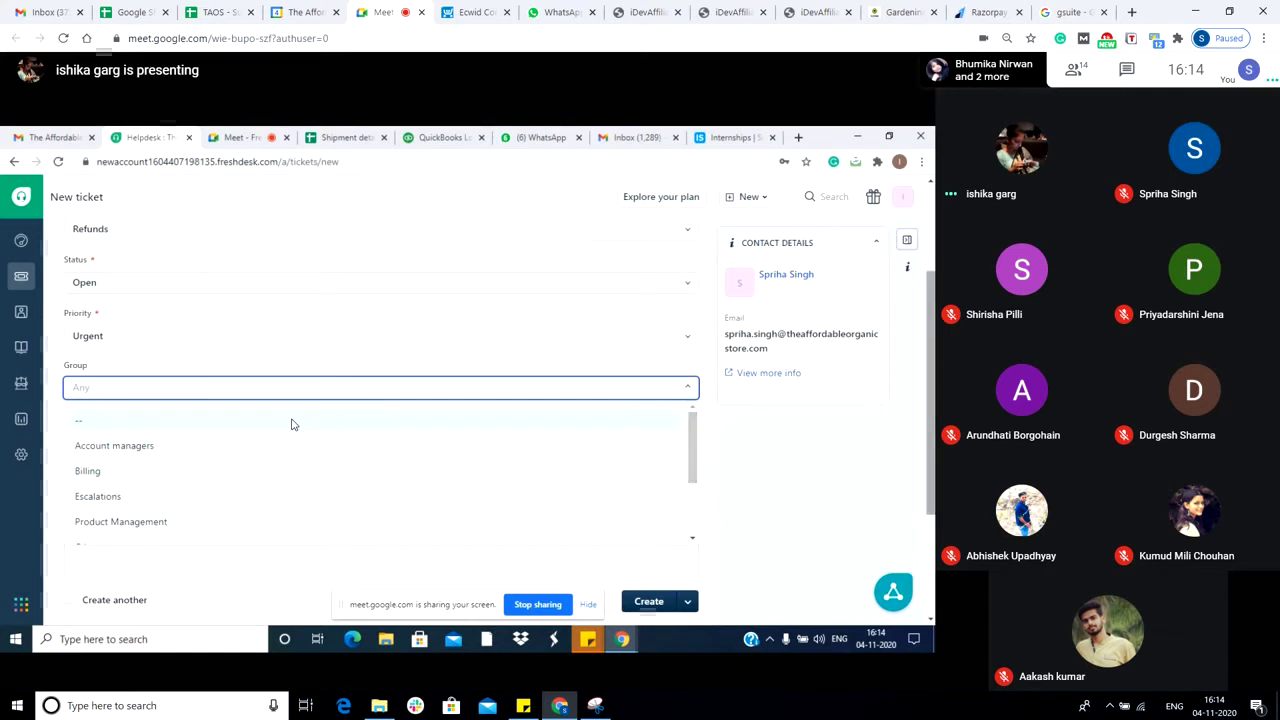
click(291, 424)
scroll(291, 424, up, 3)
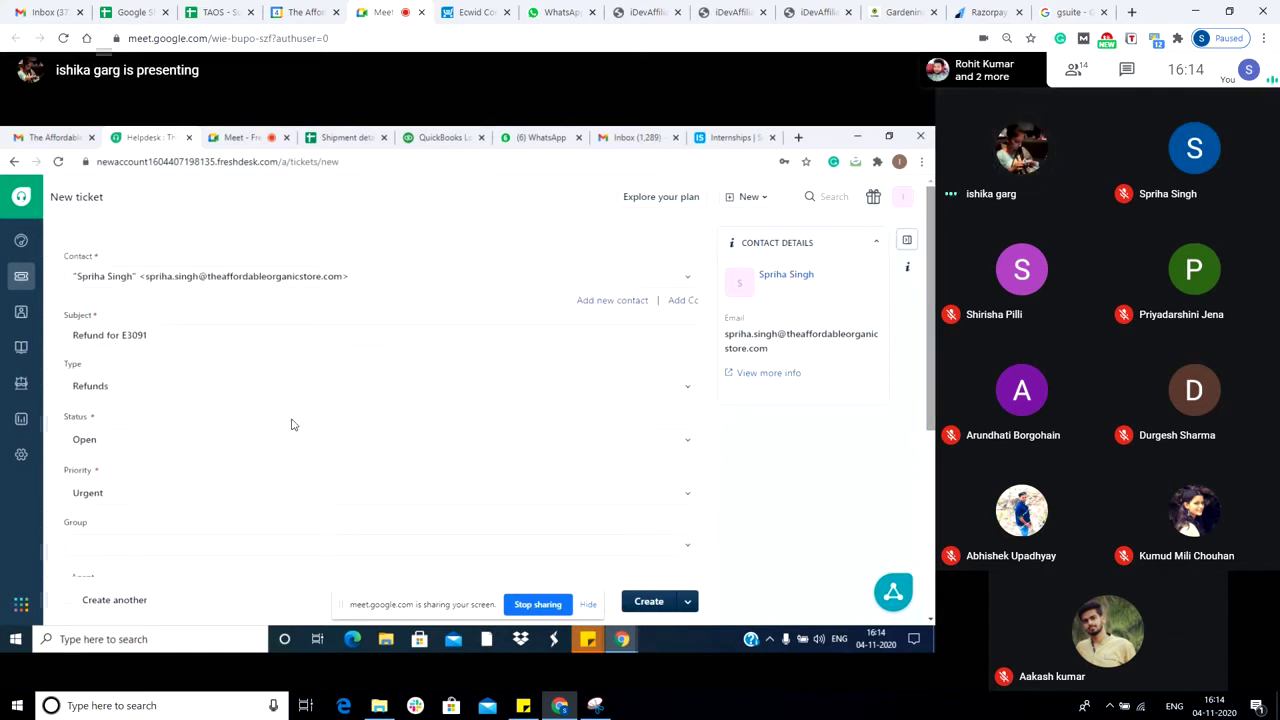
Clear the current contact from the new ticket's Contact field.
click(691, 279)
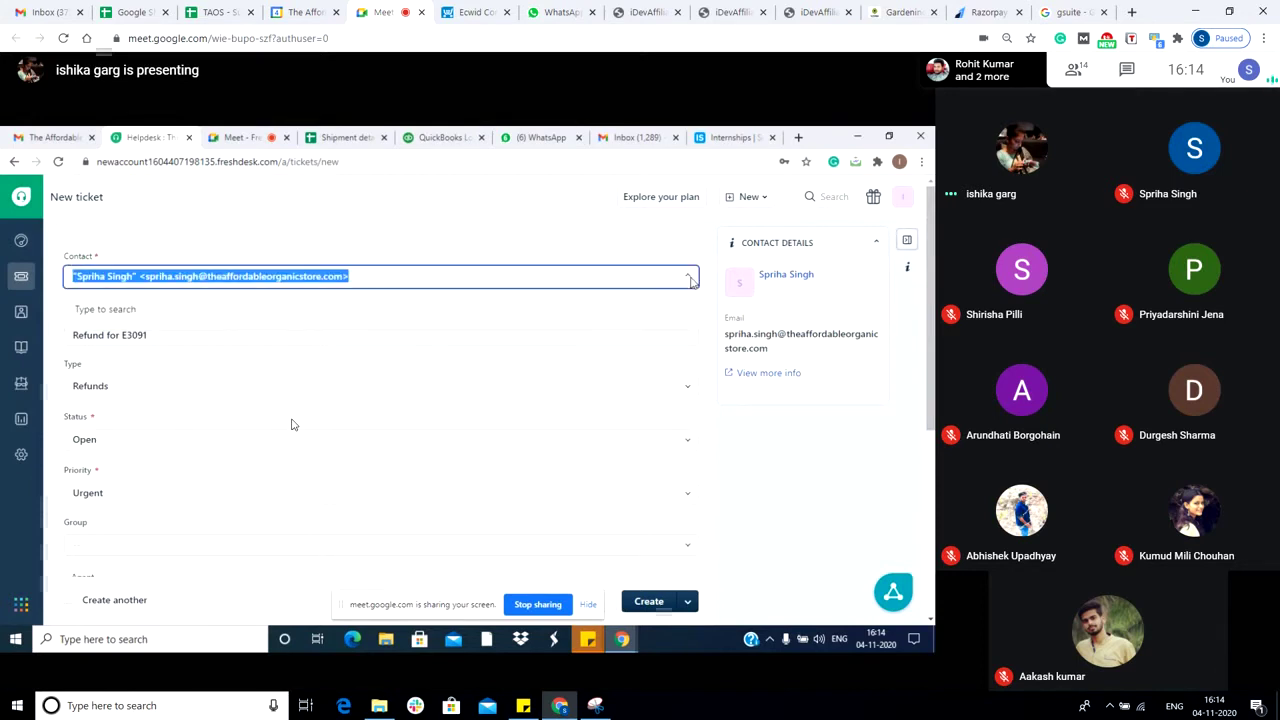
click(691, 280)
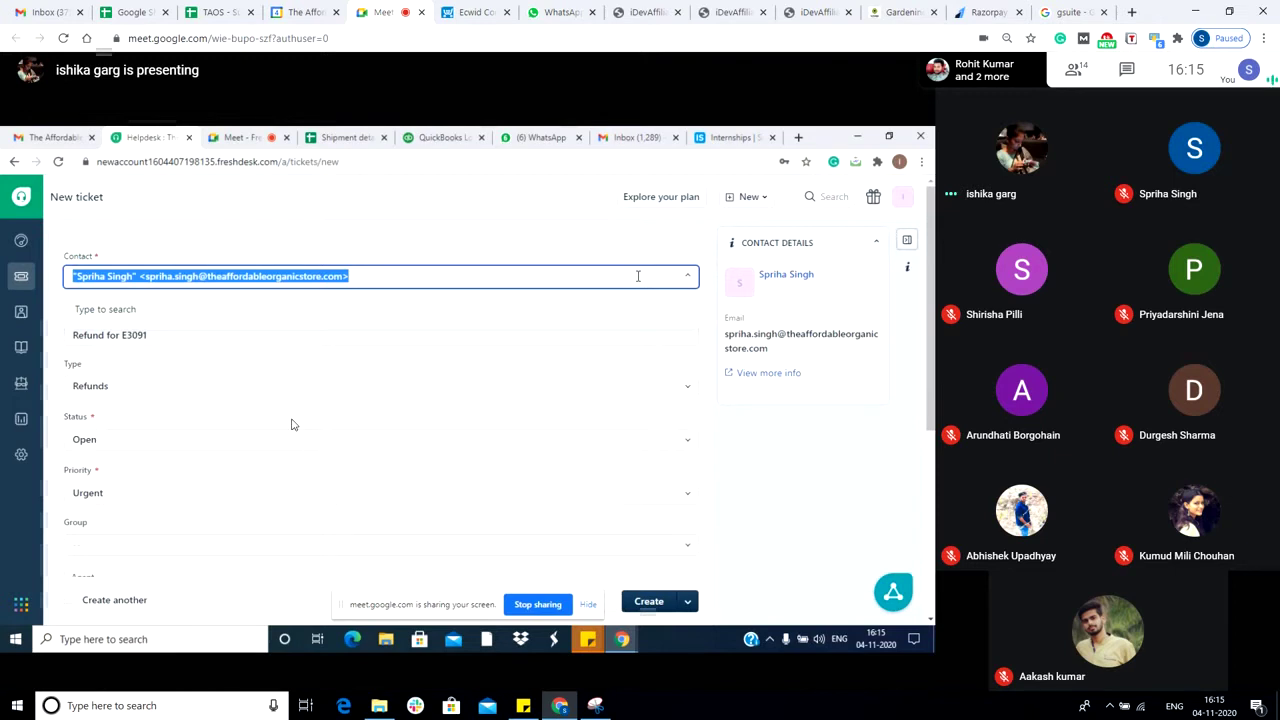
key(BackSpace)
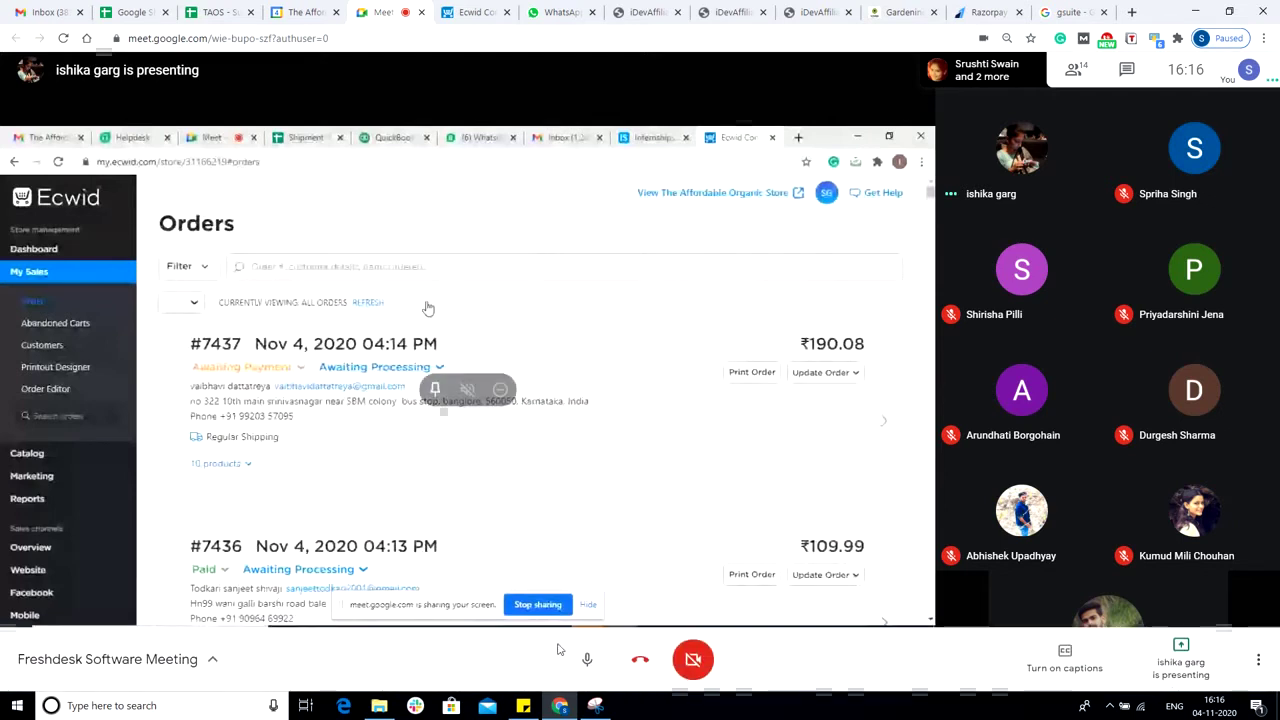
Mute the microphone in the Freshdesk Software Meeting call.
click(587, 659)
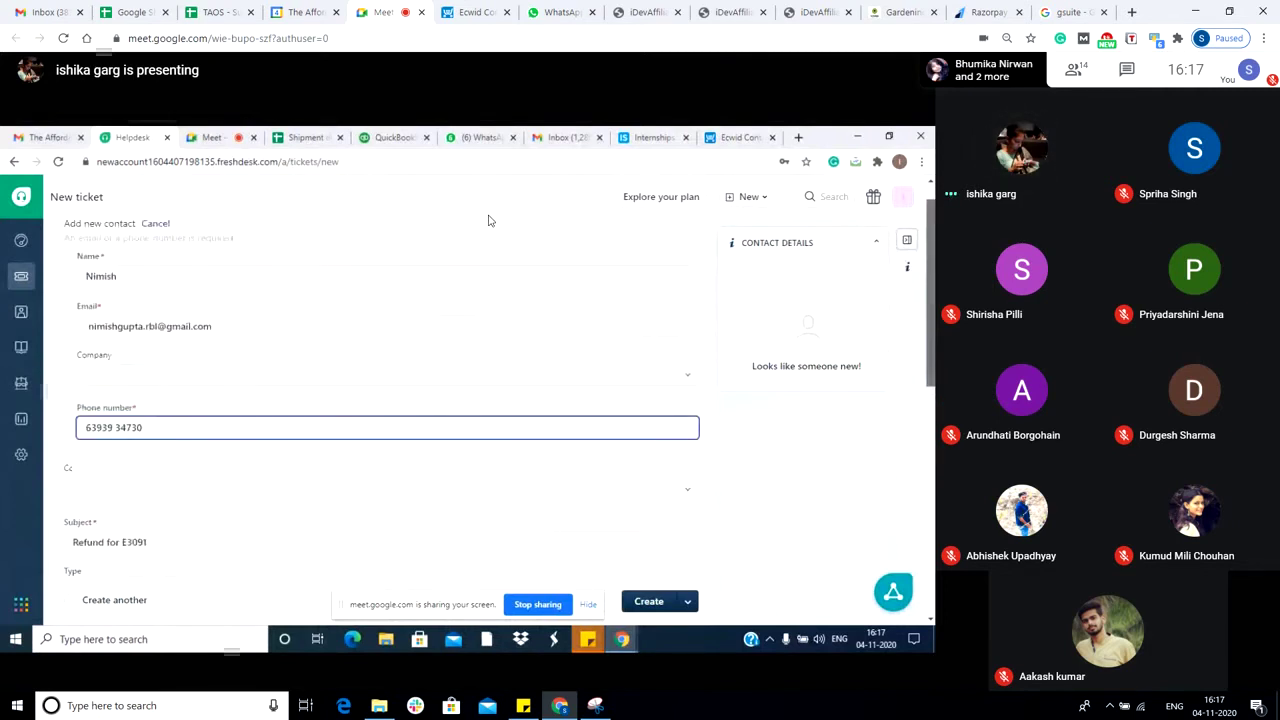
key(ctrl+d)
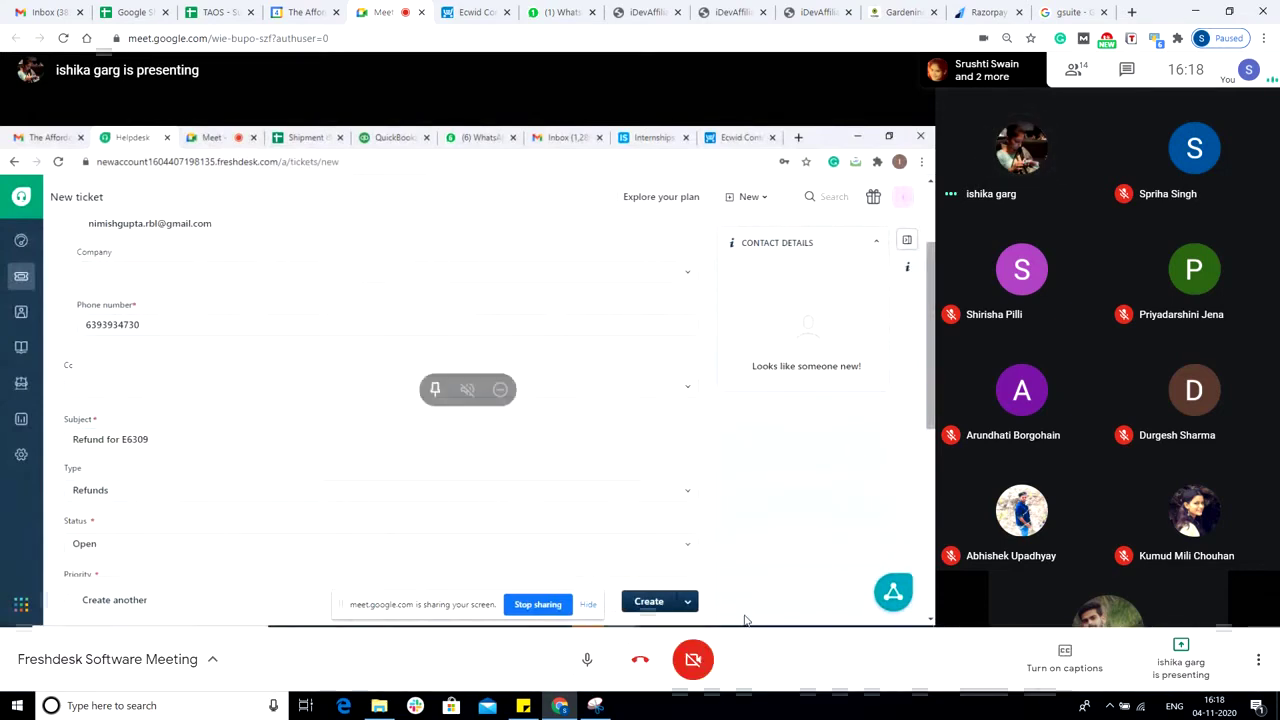
click(587, 659)
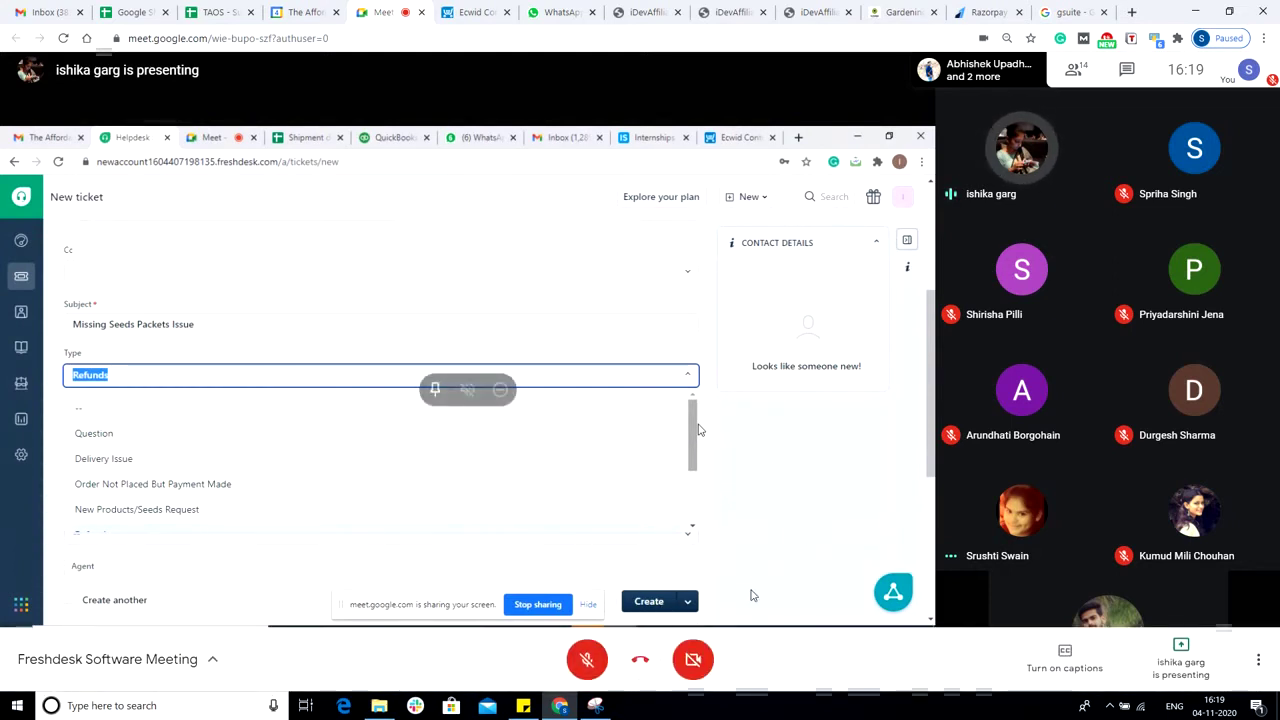
Unmute the meeting microphone.
click(588, 665)
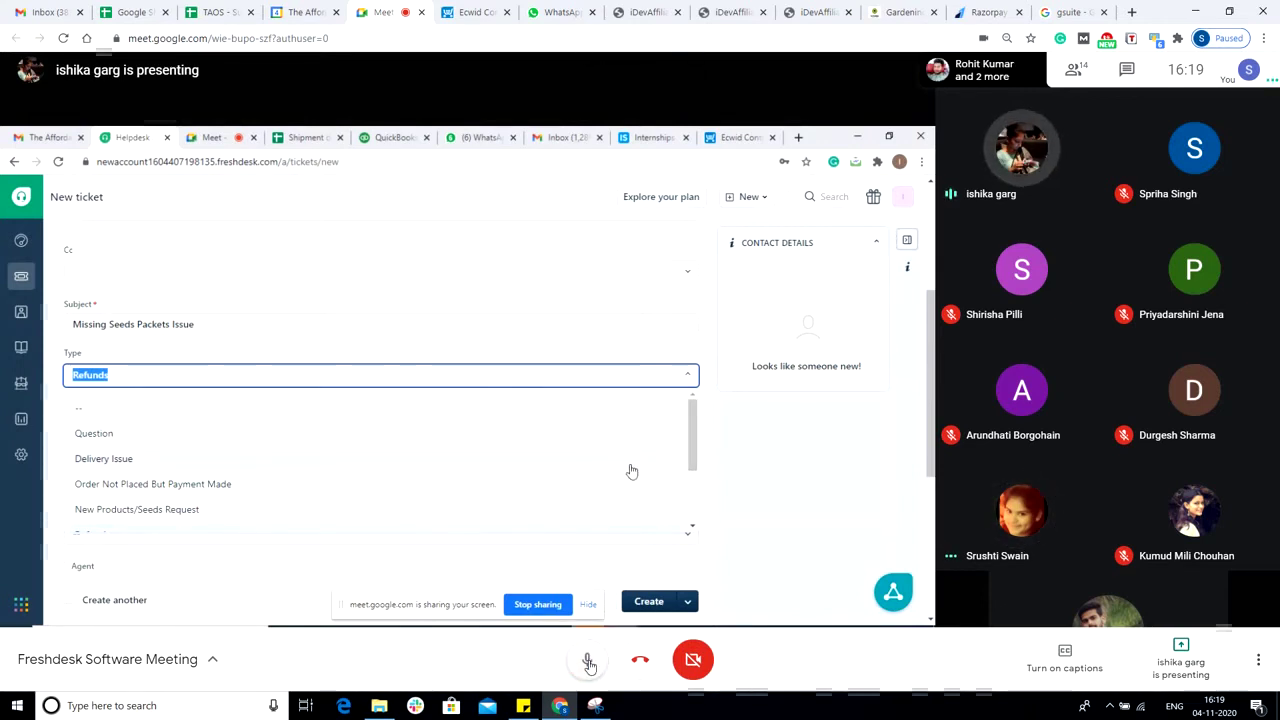
click(588, 665)
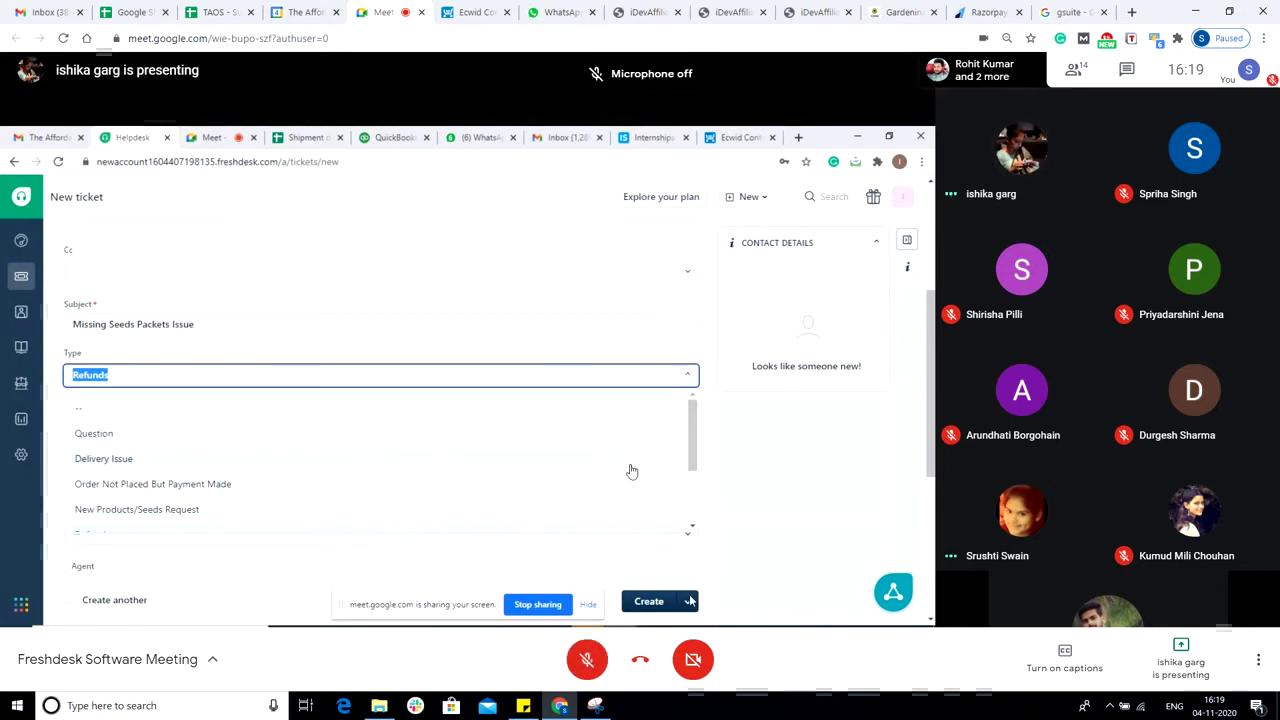
click(587, 662)
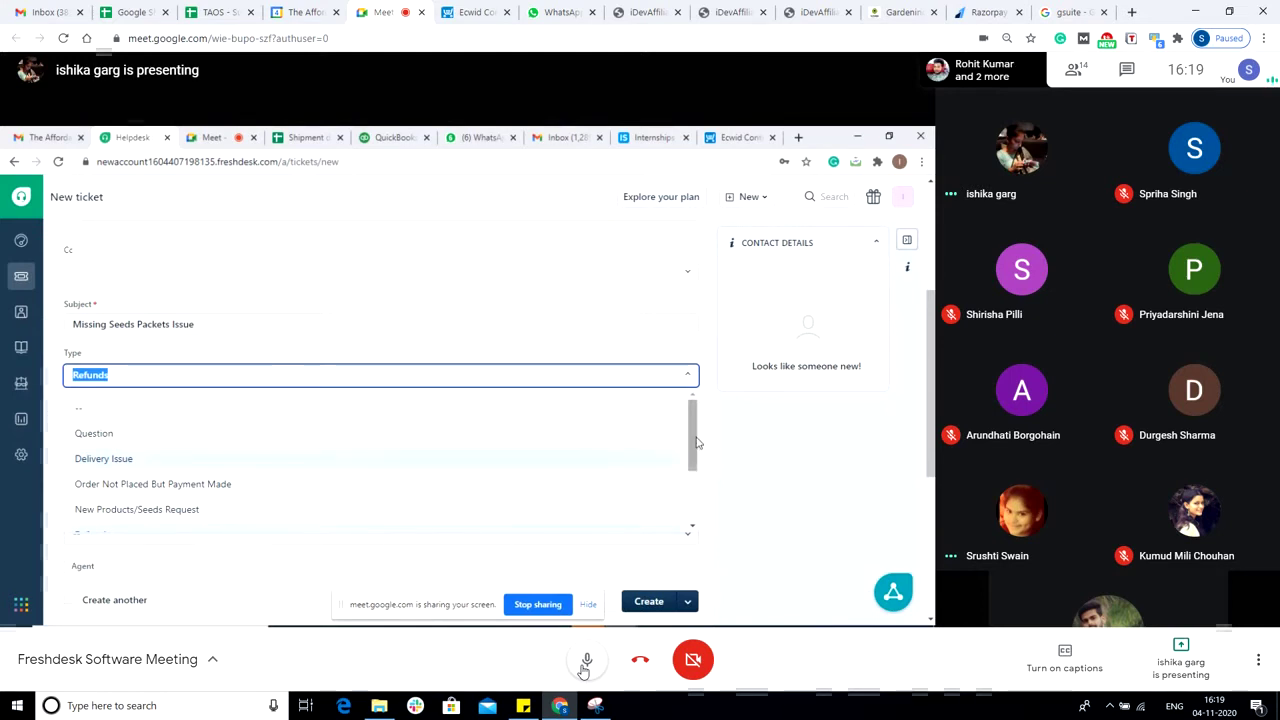
Look through the available ticket types for the Missing Seeds Packets Issue ticket.
drag(697, 444, 698, 505)
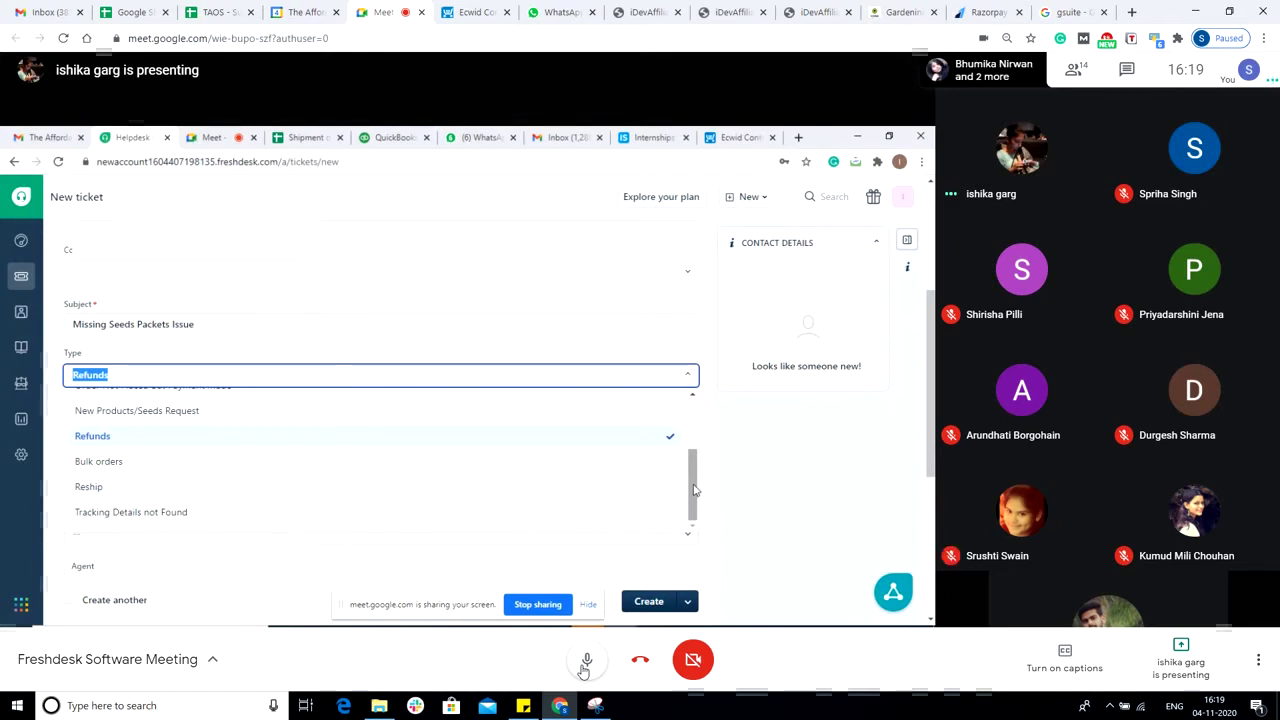
drag(694, 490, 694, 456)
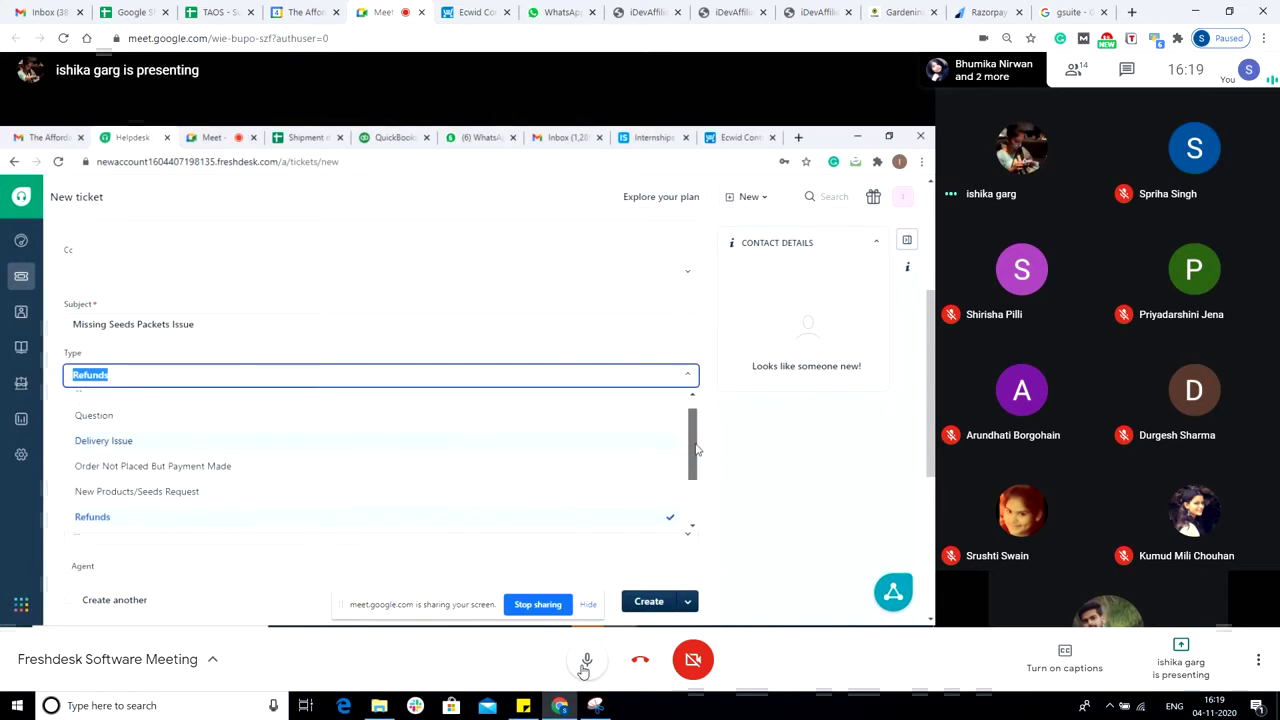
click(586, 662)
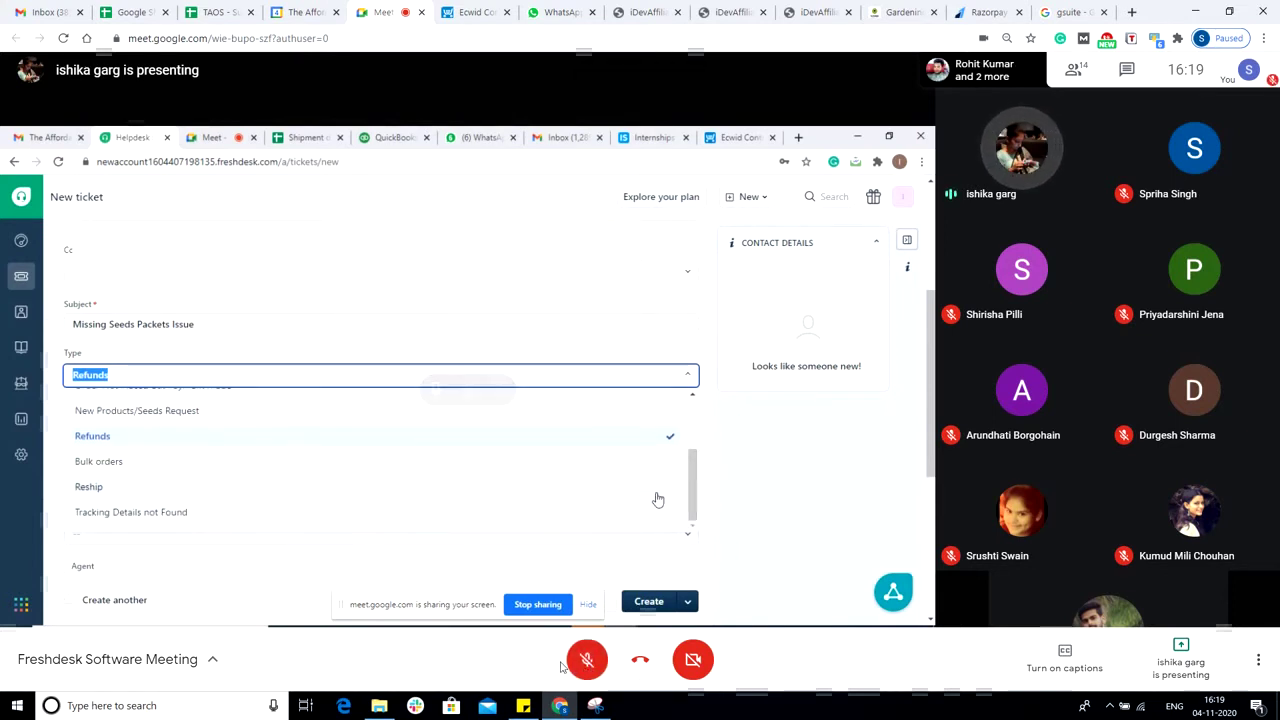
key(ctrl+d)
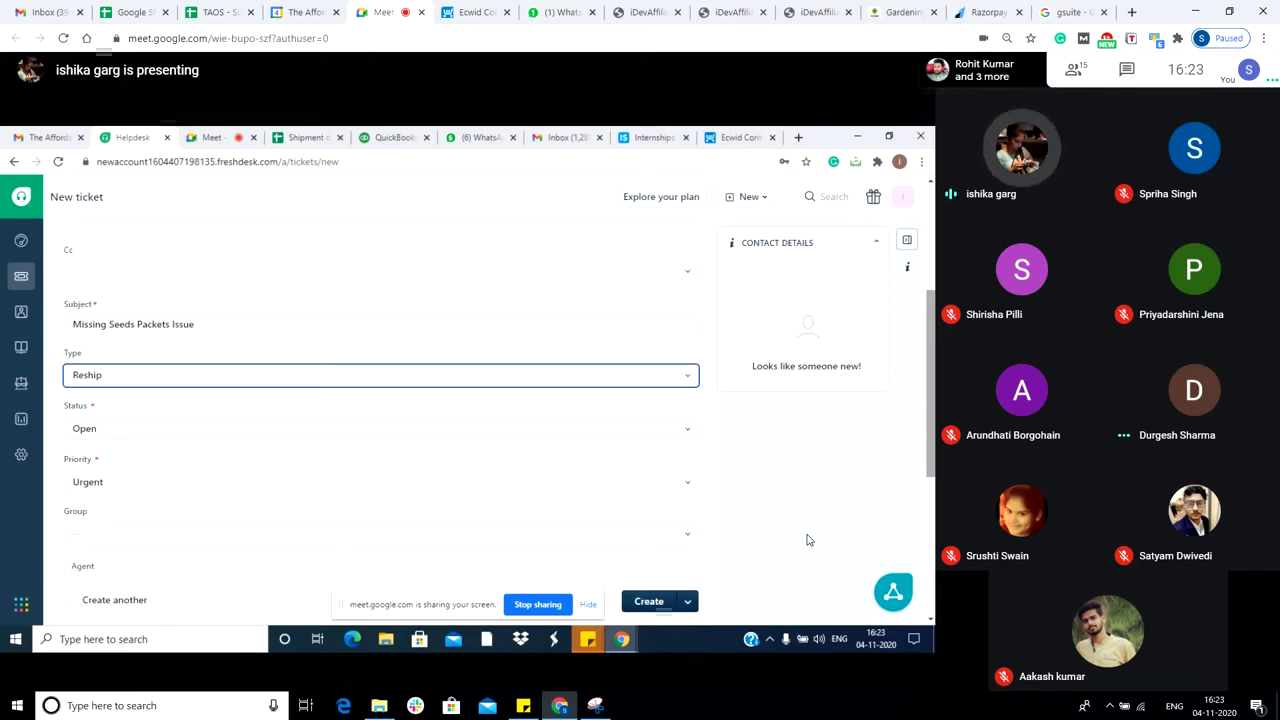
Mute the meeting microphone.
click(587, 659)
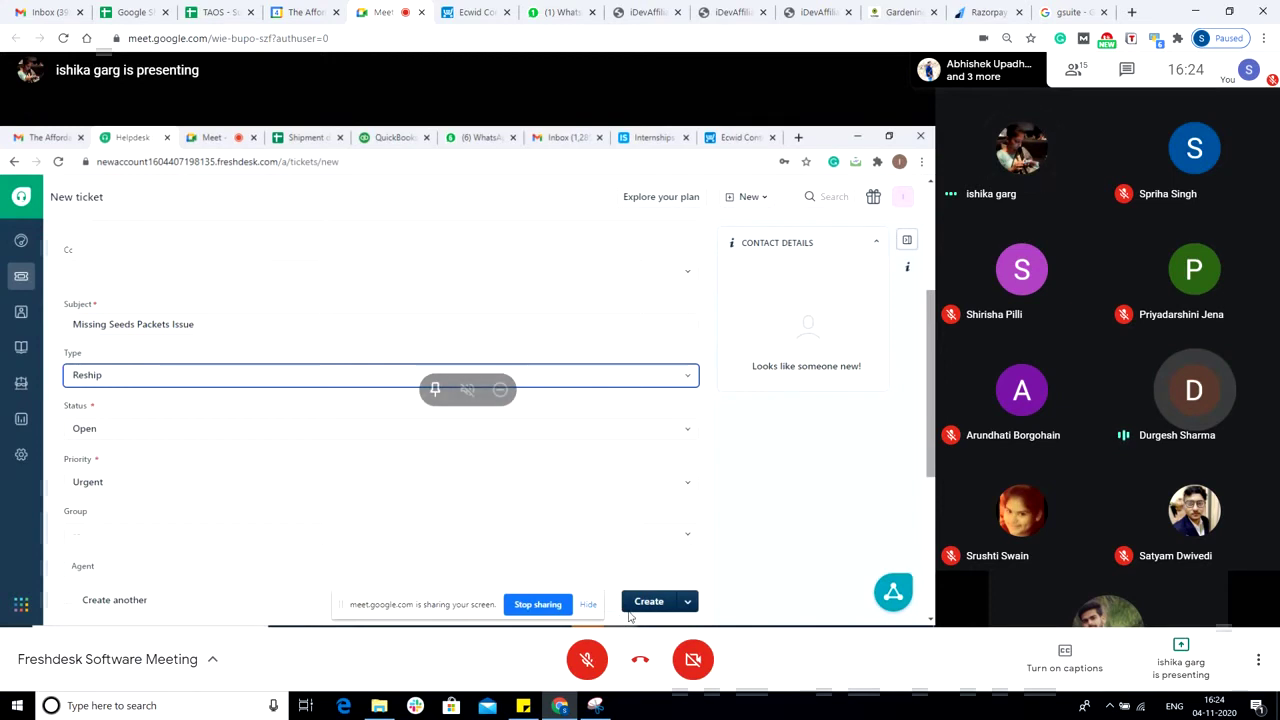
click(587, 659)
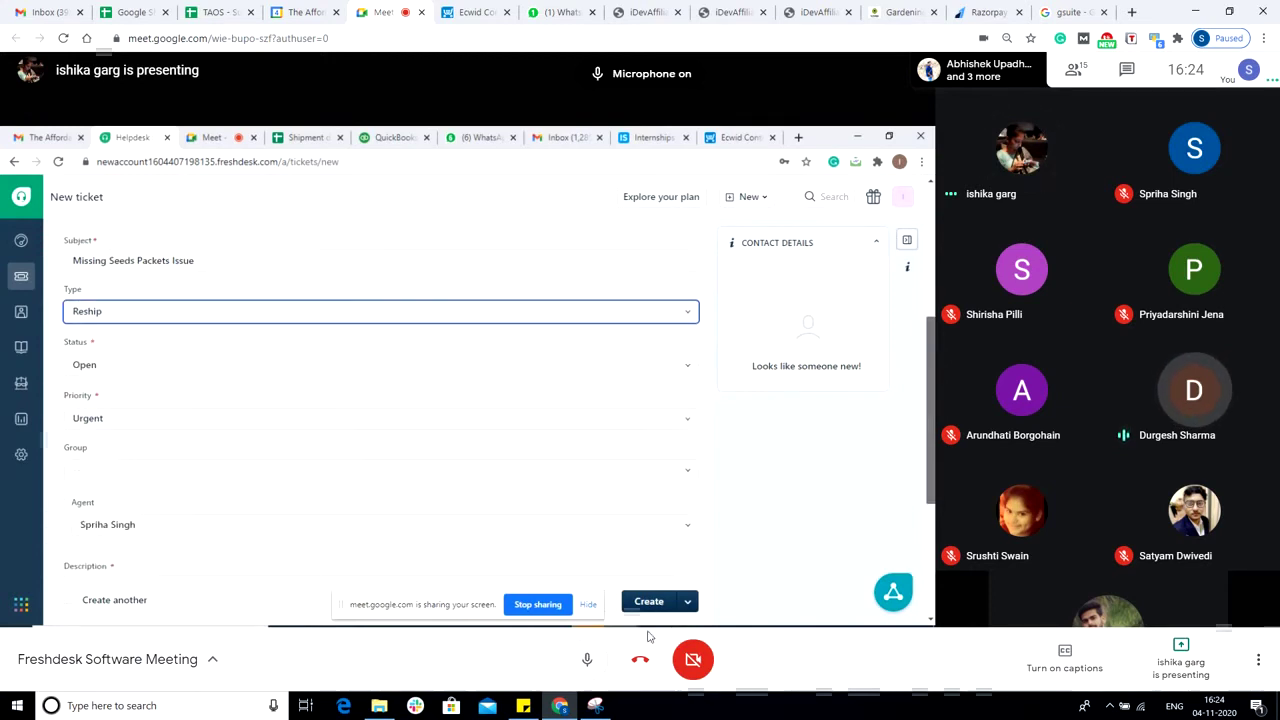
click(580, 662)
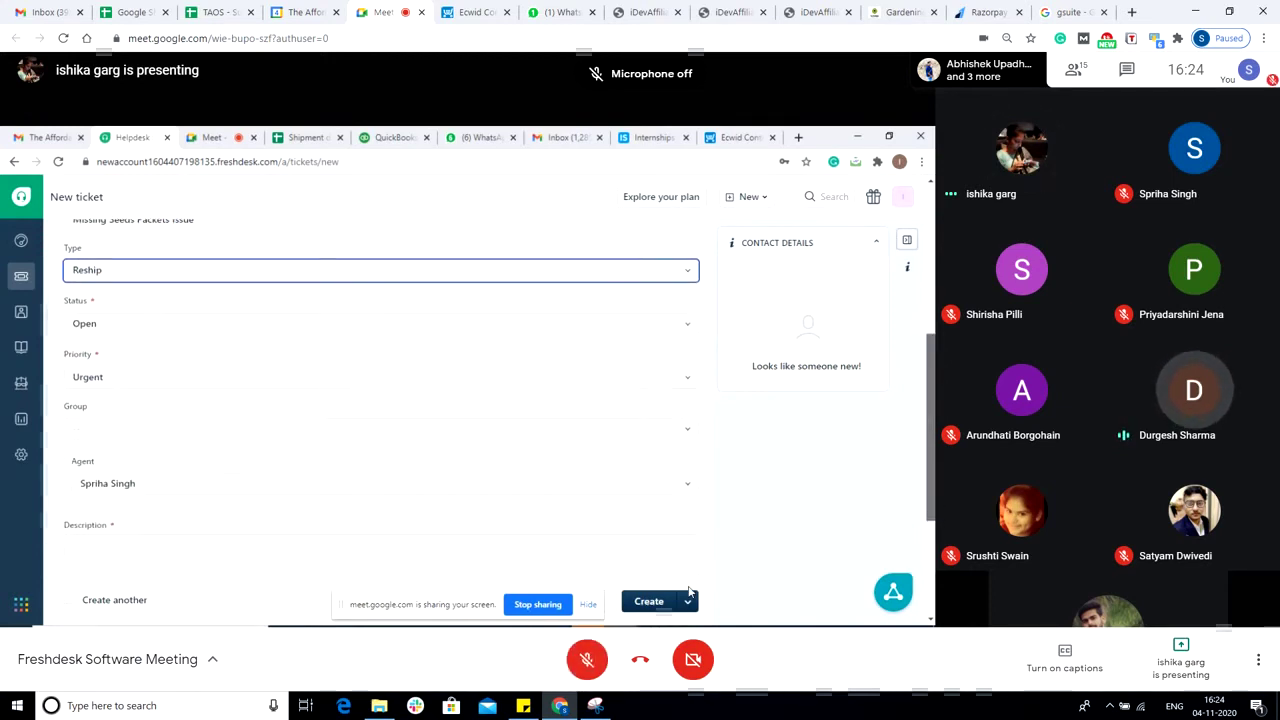
Turn the meeting microphone on and off to speak during the ticket #12 walkthrough, leaving it on.
click(580, 662)
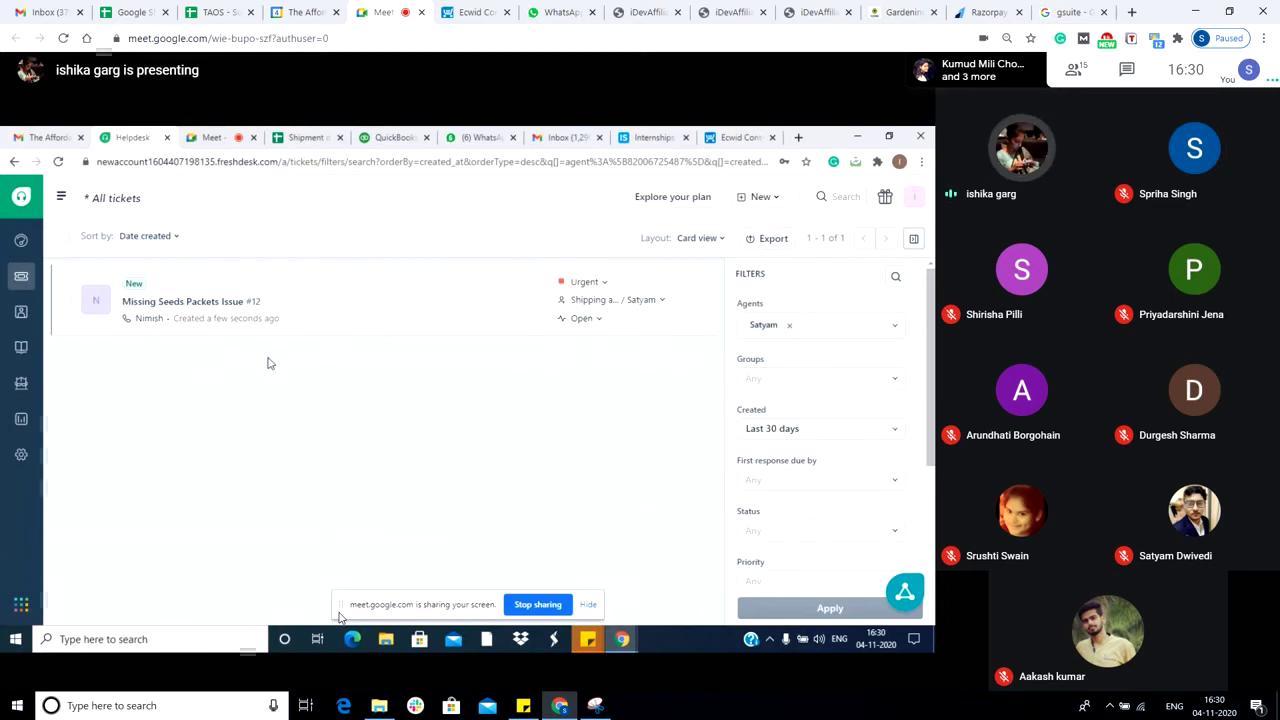
key(ctrl+d)
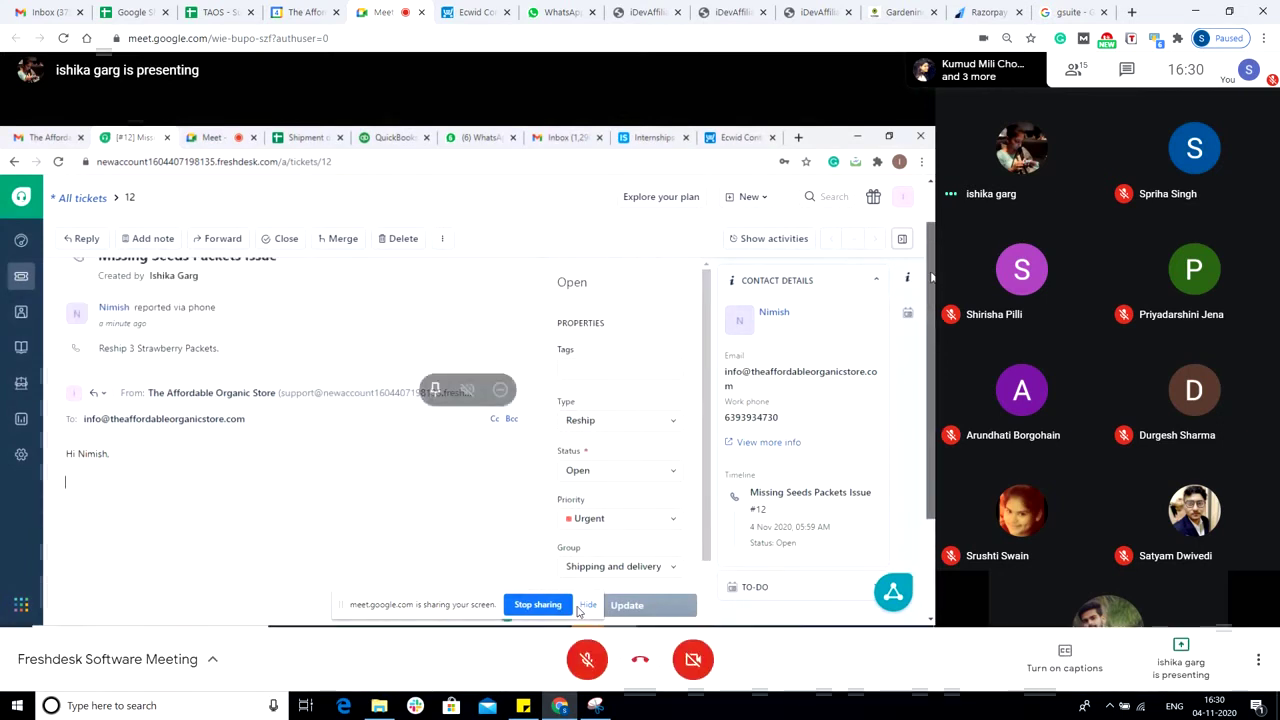
click(588, 659)
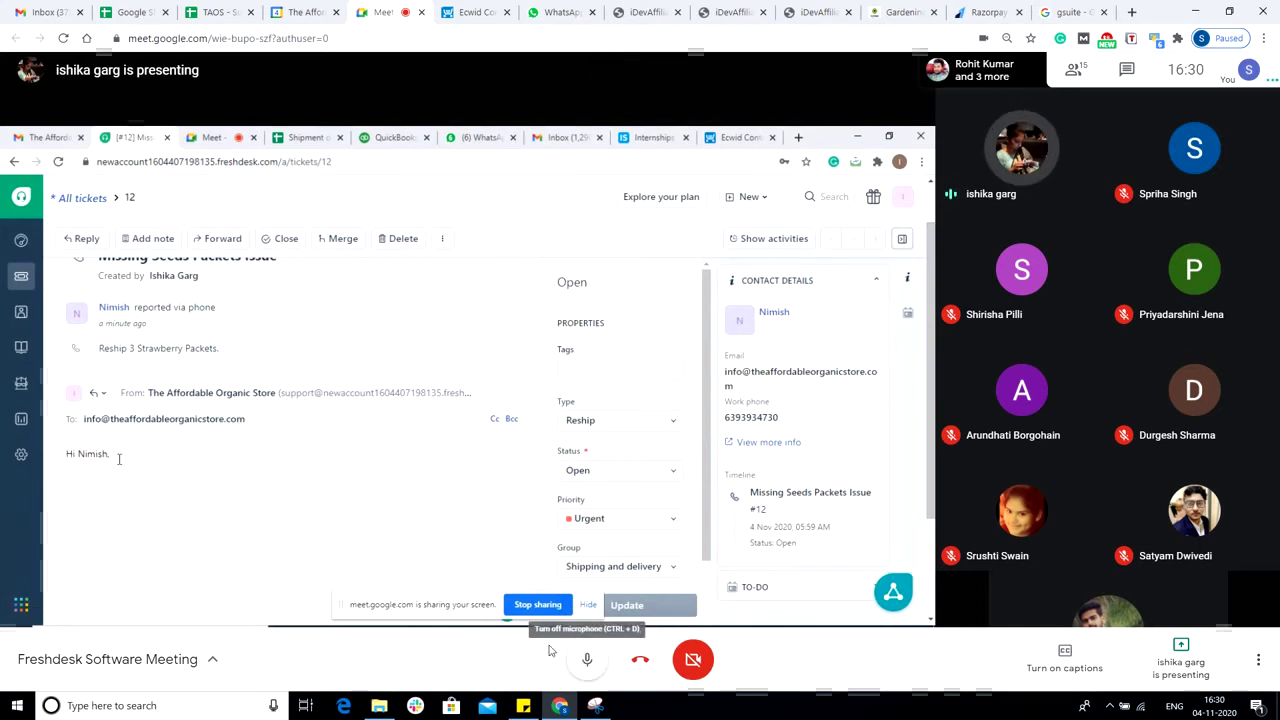
click(587, 659)
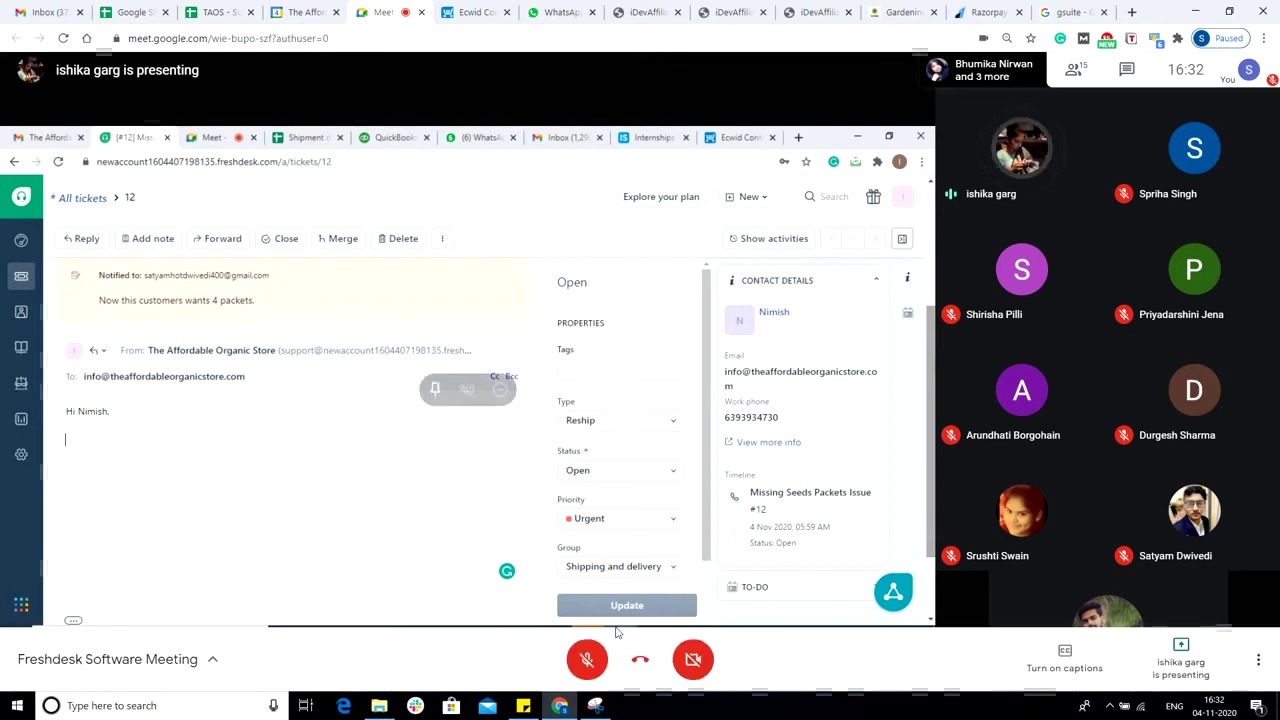
key(ctrl+d)
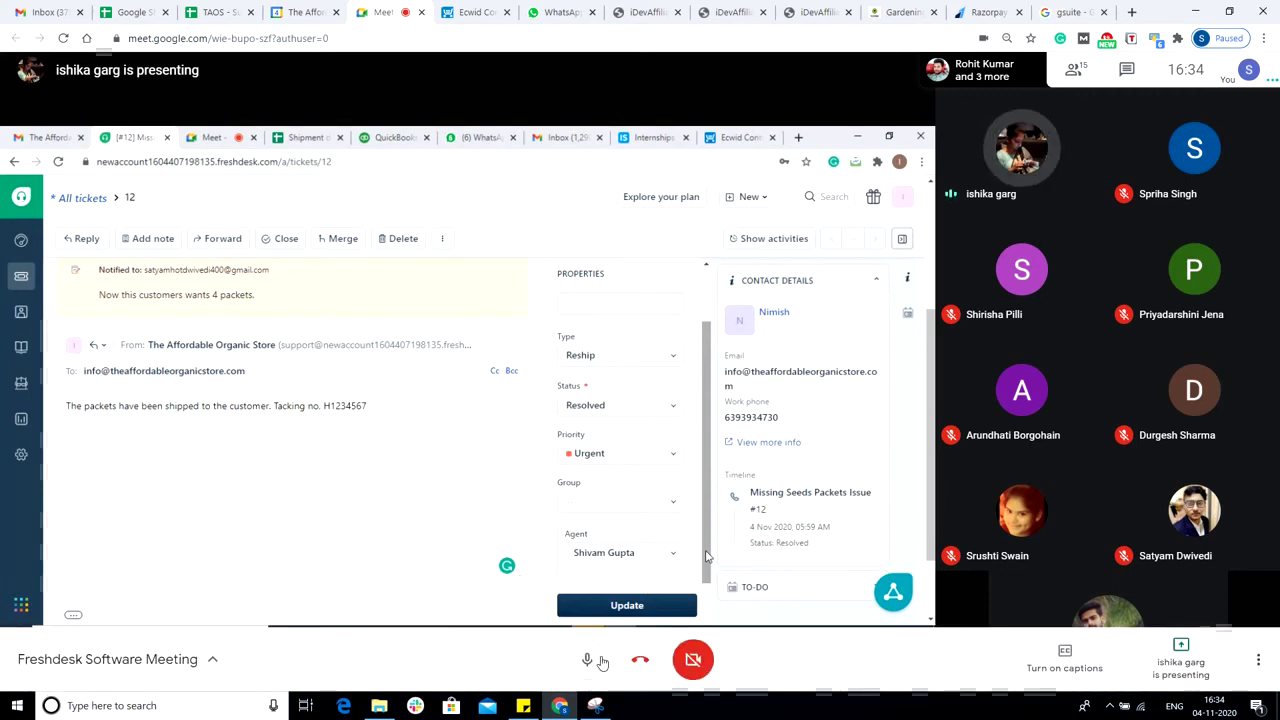
click(588, 662)
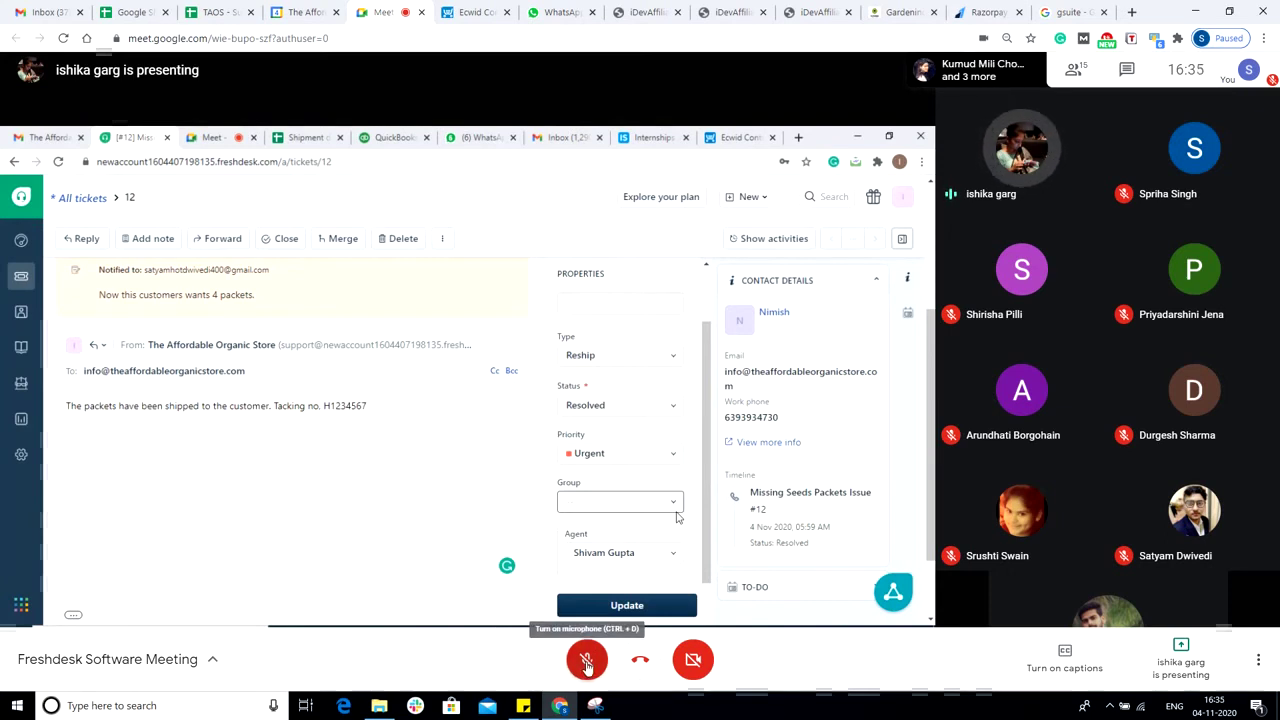
click(587, 662)
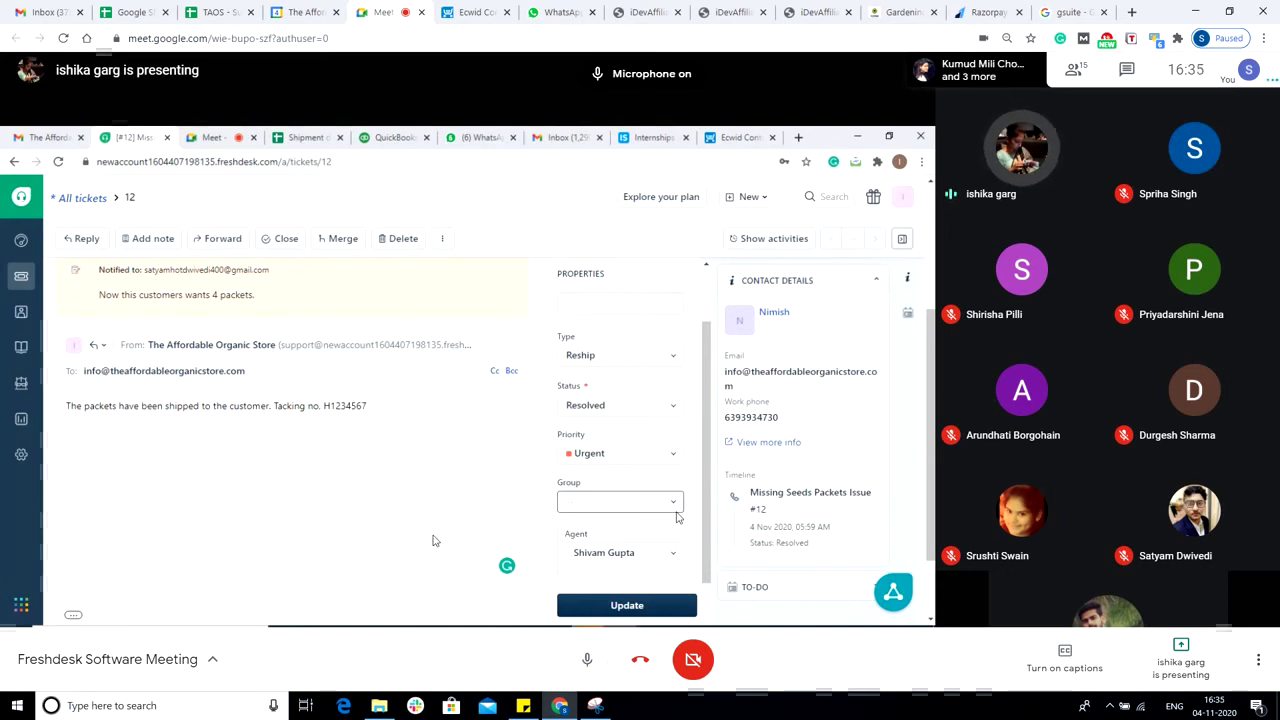
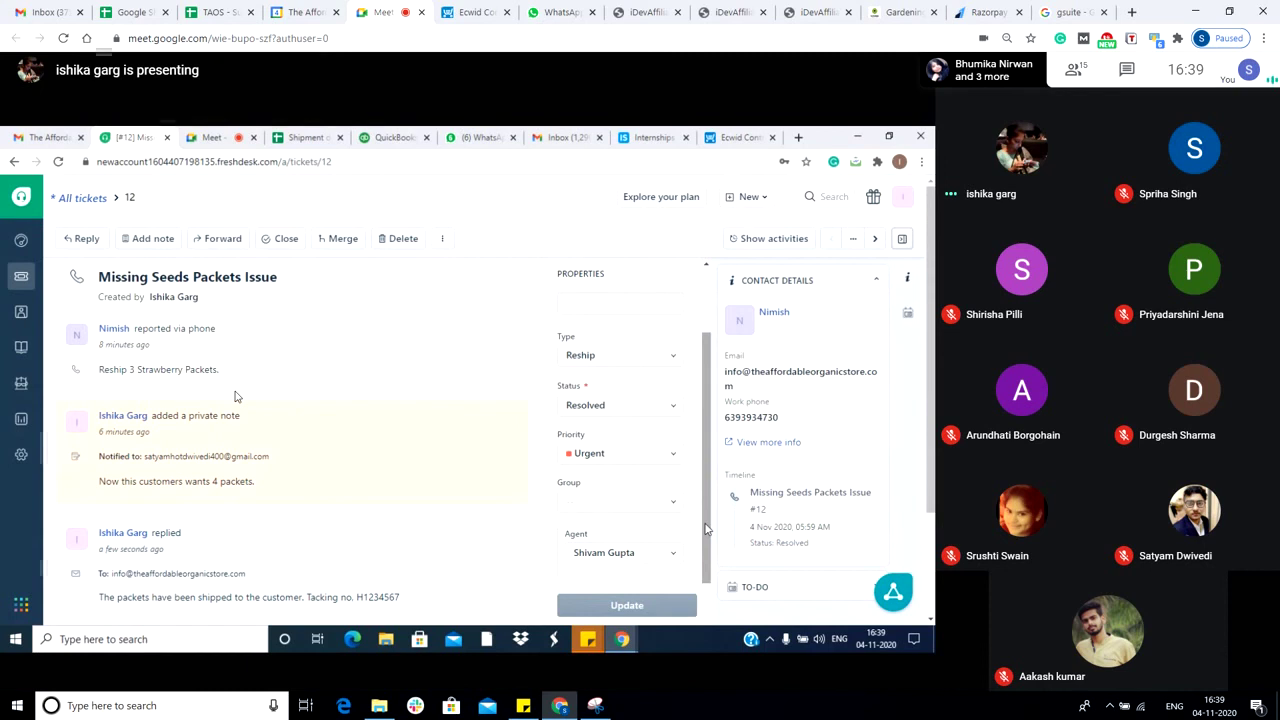
Mute the meeting microphone and turn it back on while going over the properties of ticket #12.
drag(706, 530, 706, 457)
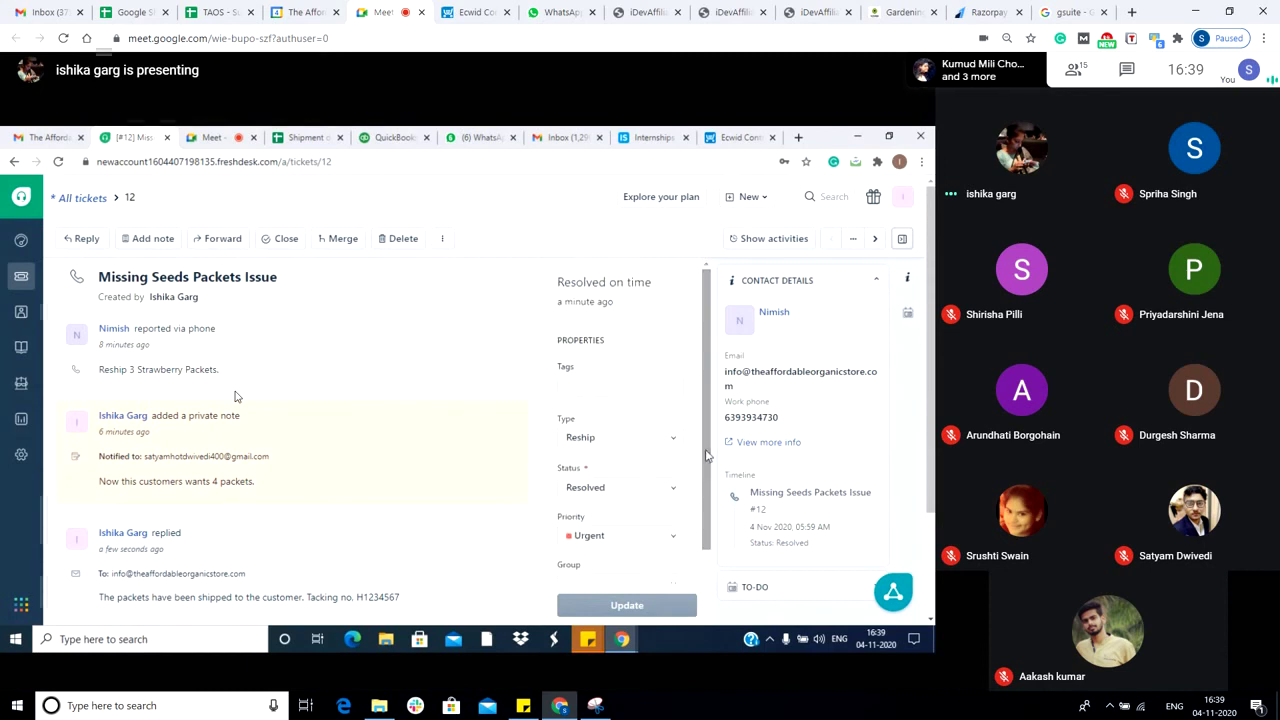
mouse_move(481, 426)
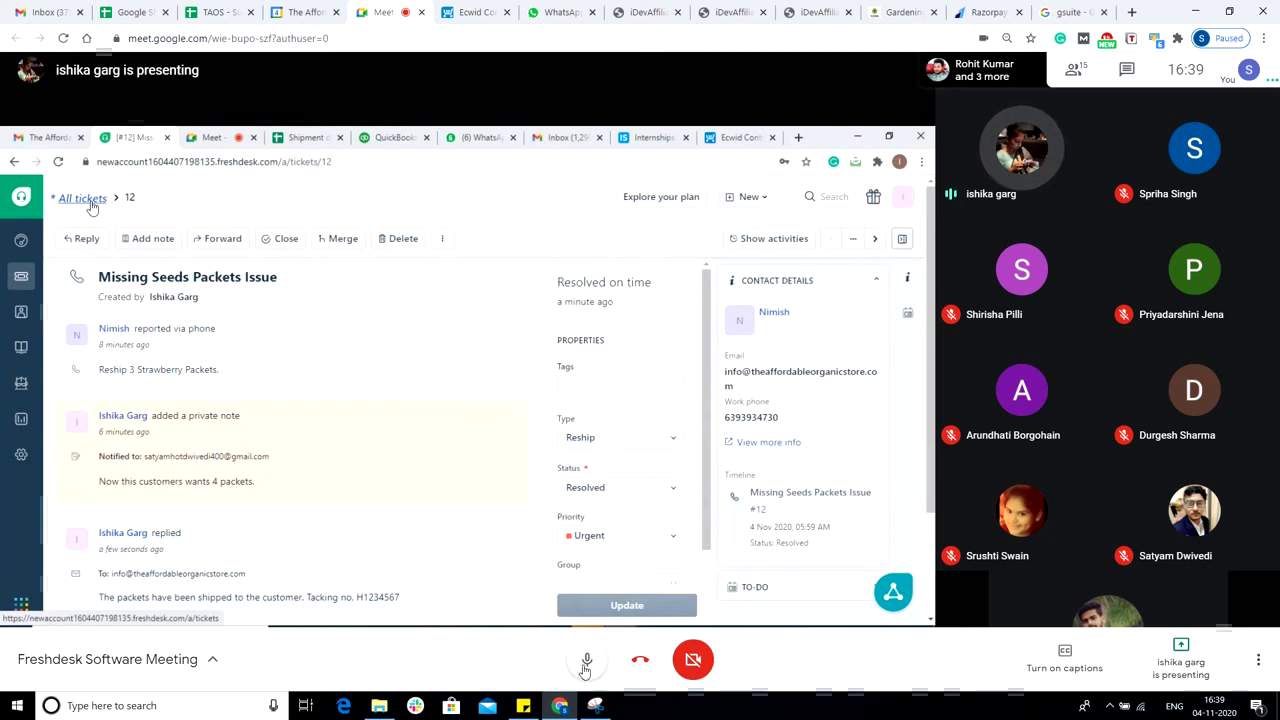
click(586, 664)
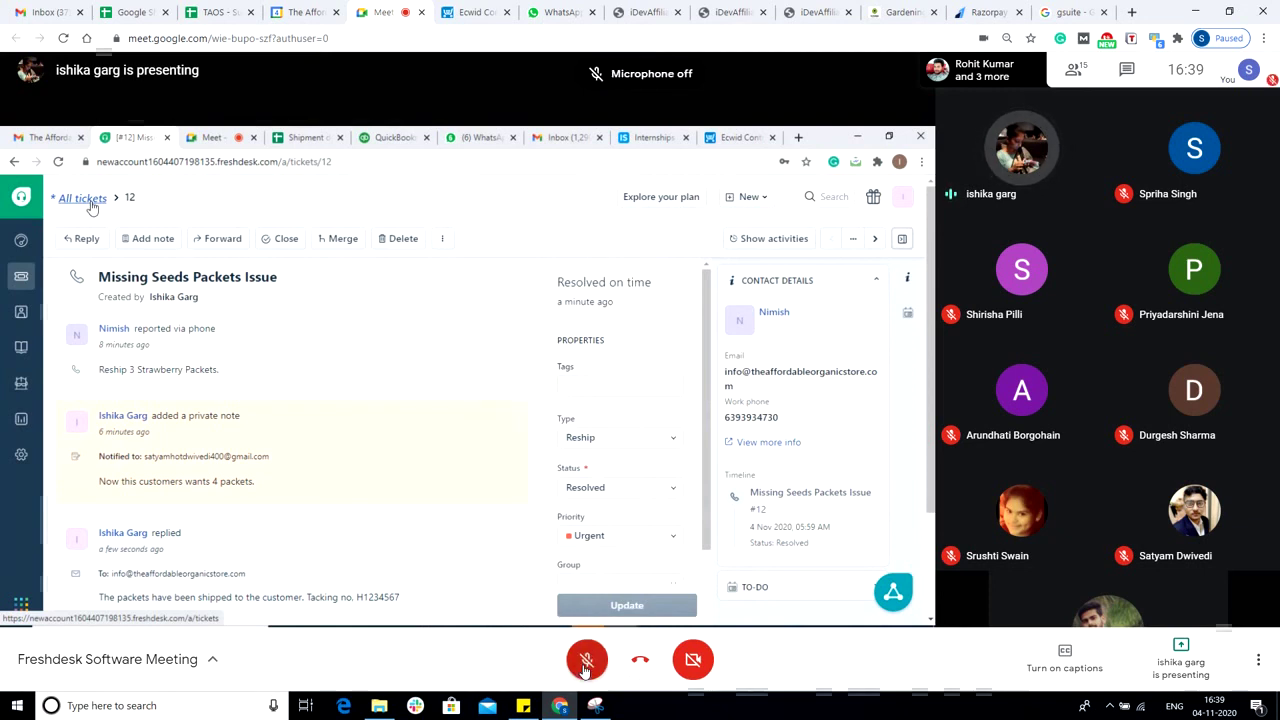
click(586, 670)
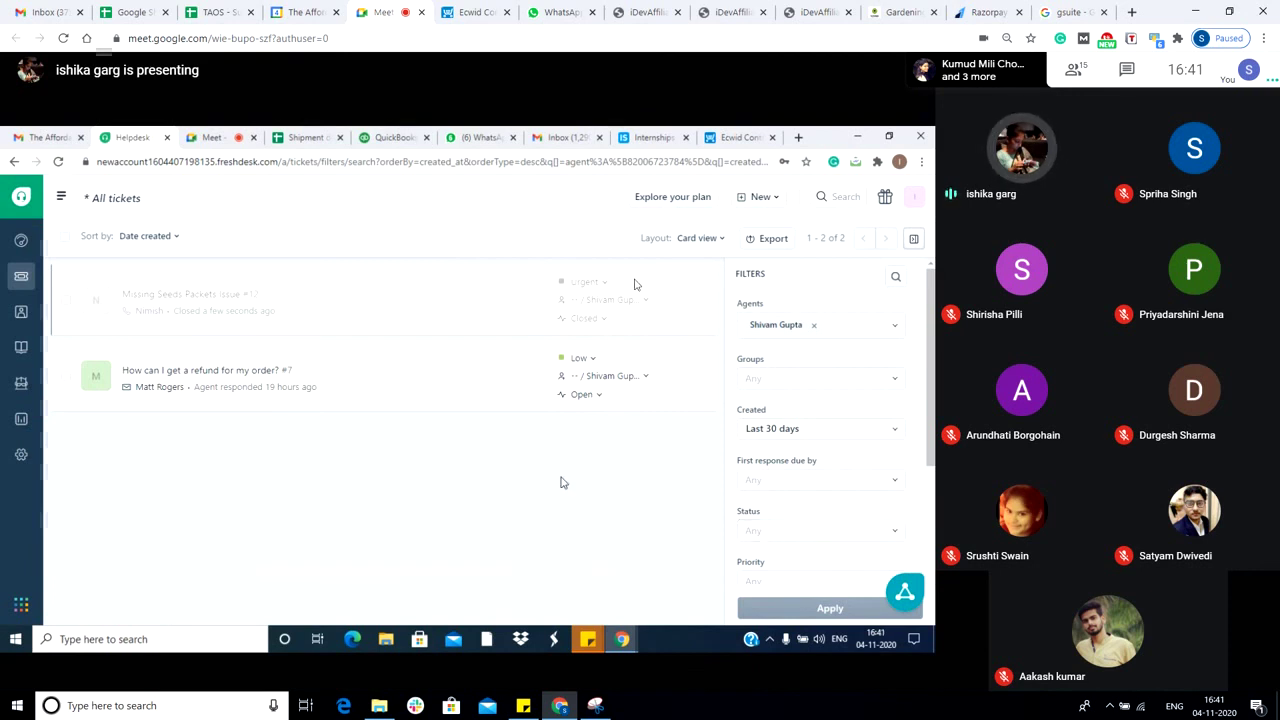
Switch the meeting microphone off and back on twice during the all-tickets list demonstration, leaving it on.
click(587, 659)
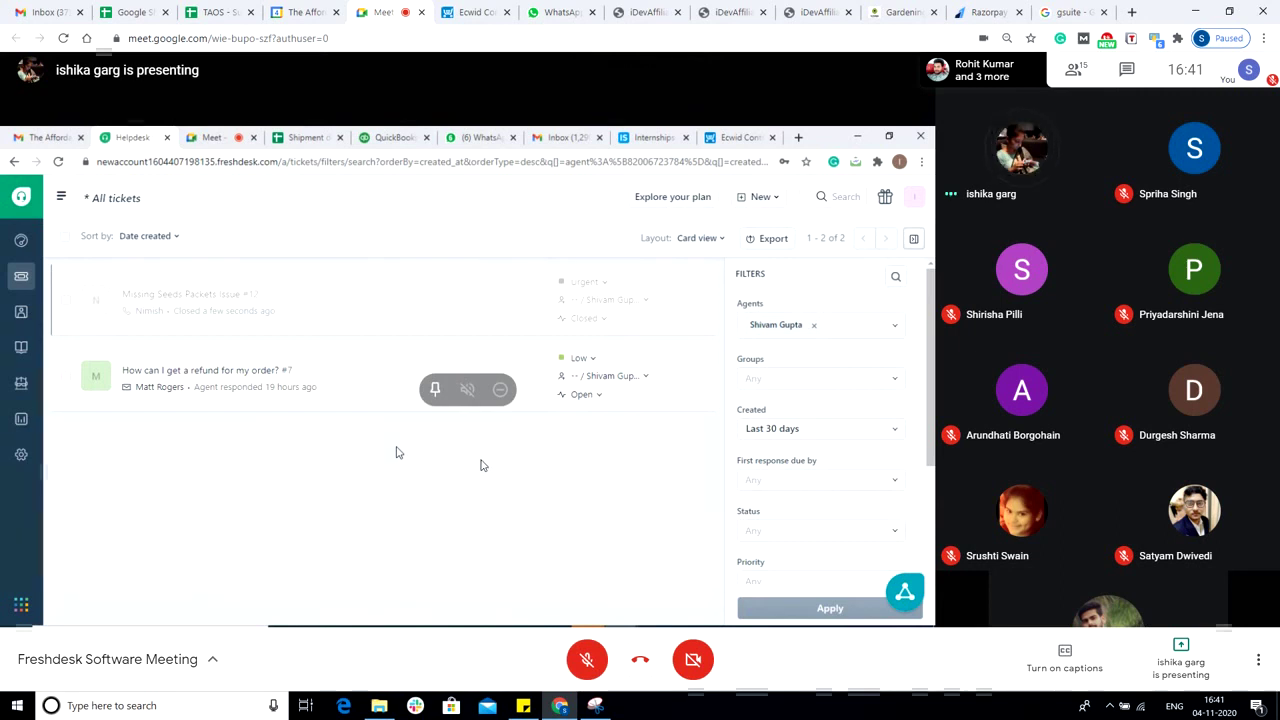
click(587, 659)
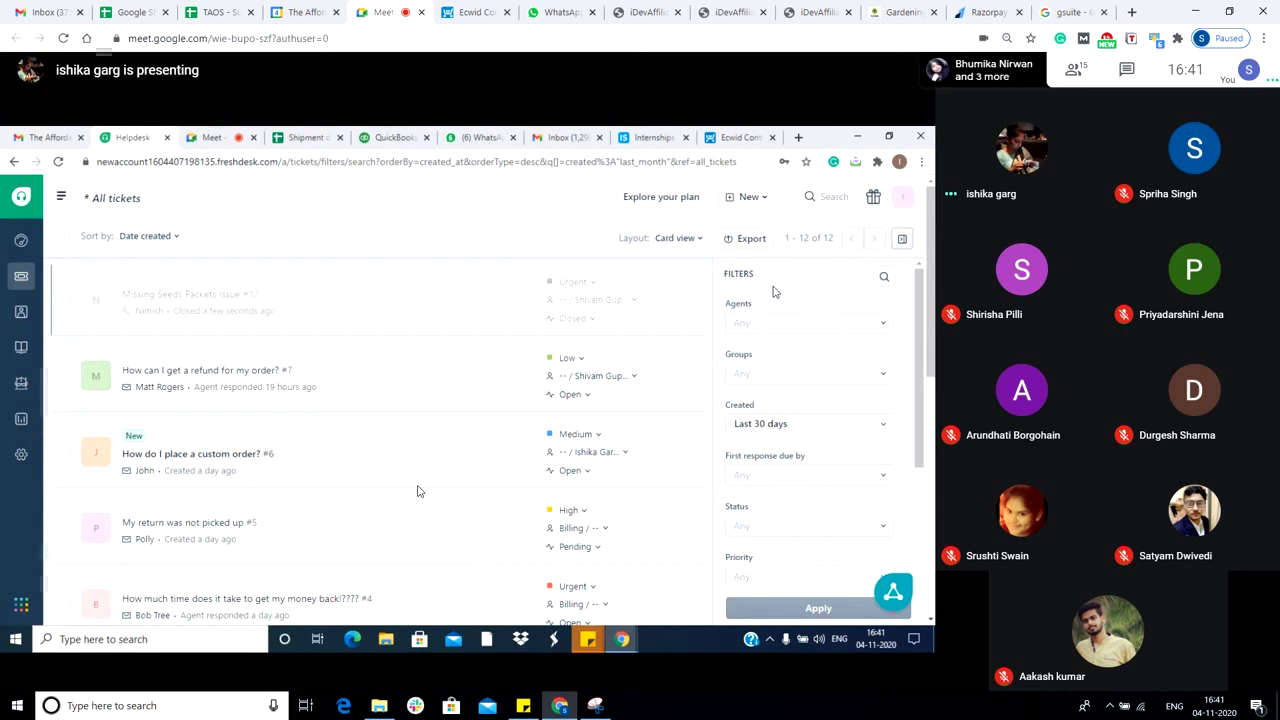
click(588, 667)
click(589, 664)
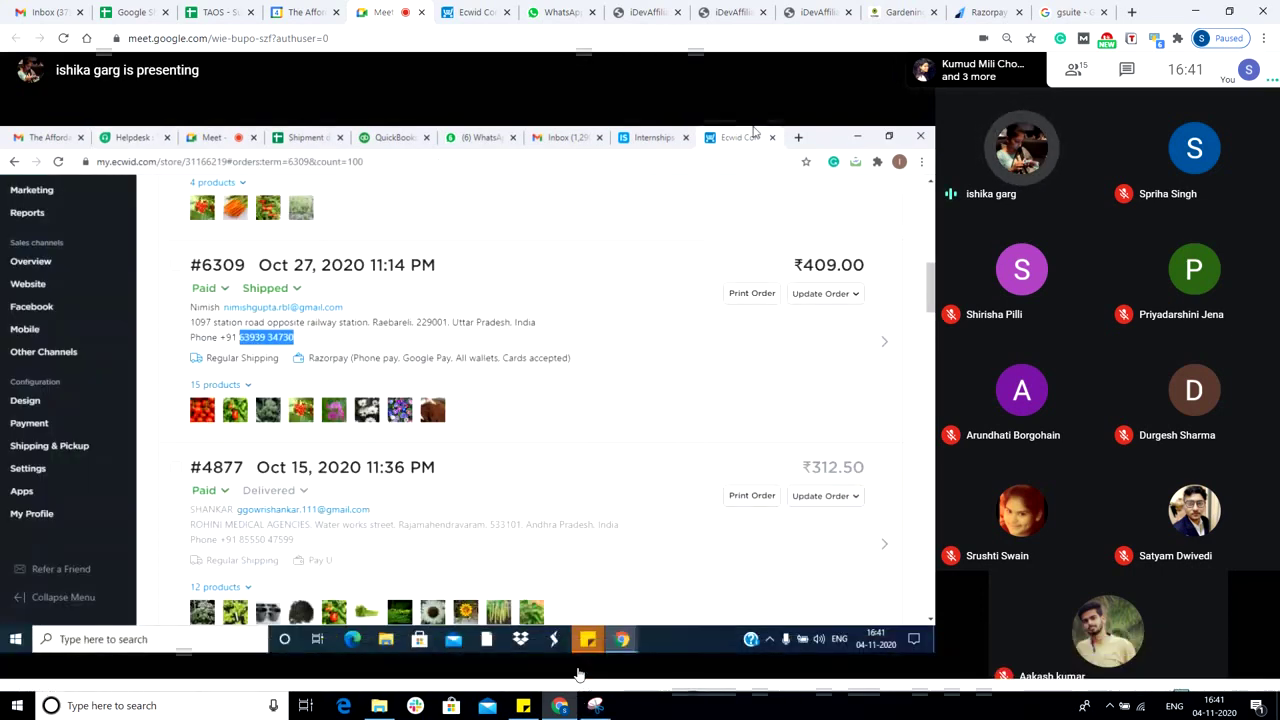
Mute and unmute the meeting microphone twice during the customer contact lookup demonstration, leaving it on.
click(587, 662)
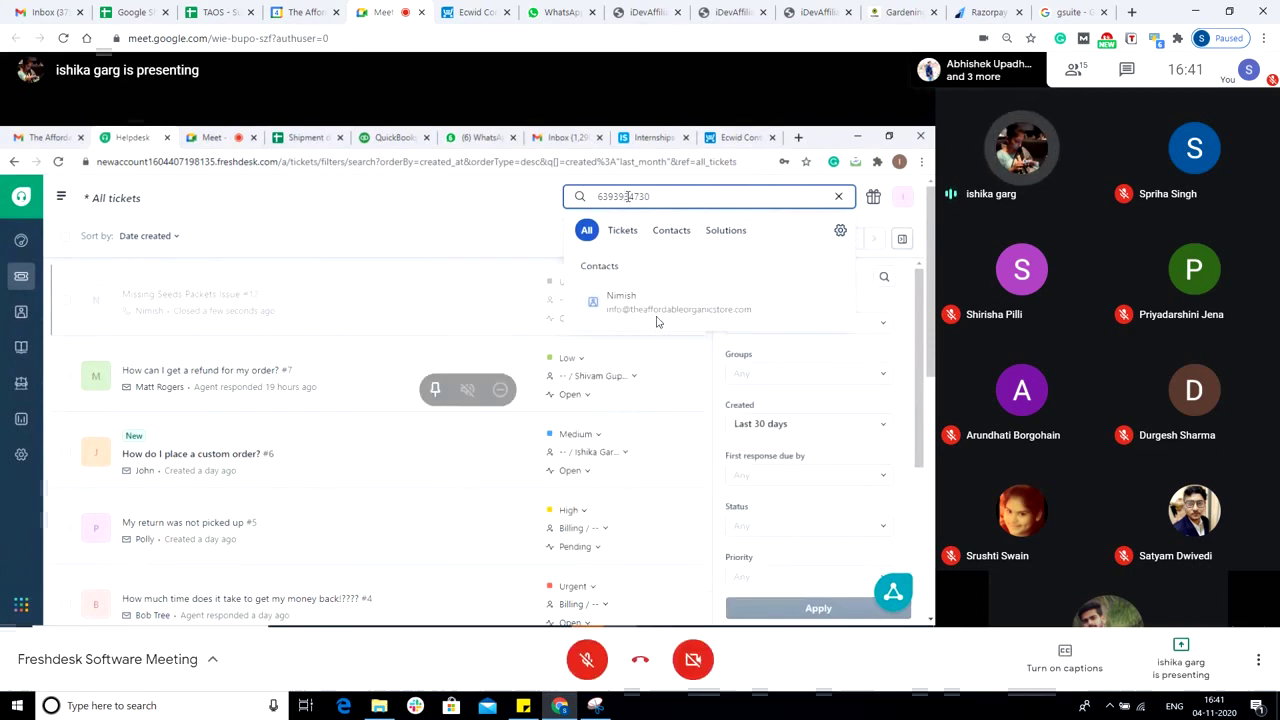
click(578, 648)
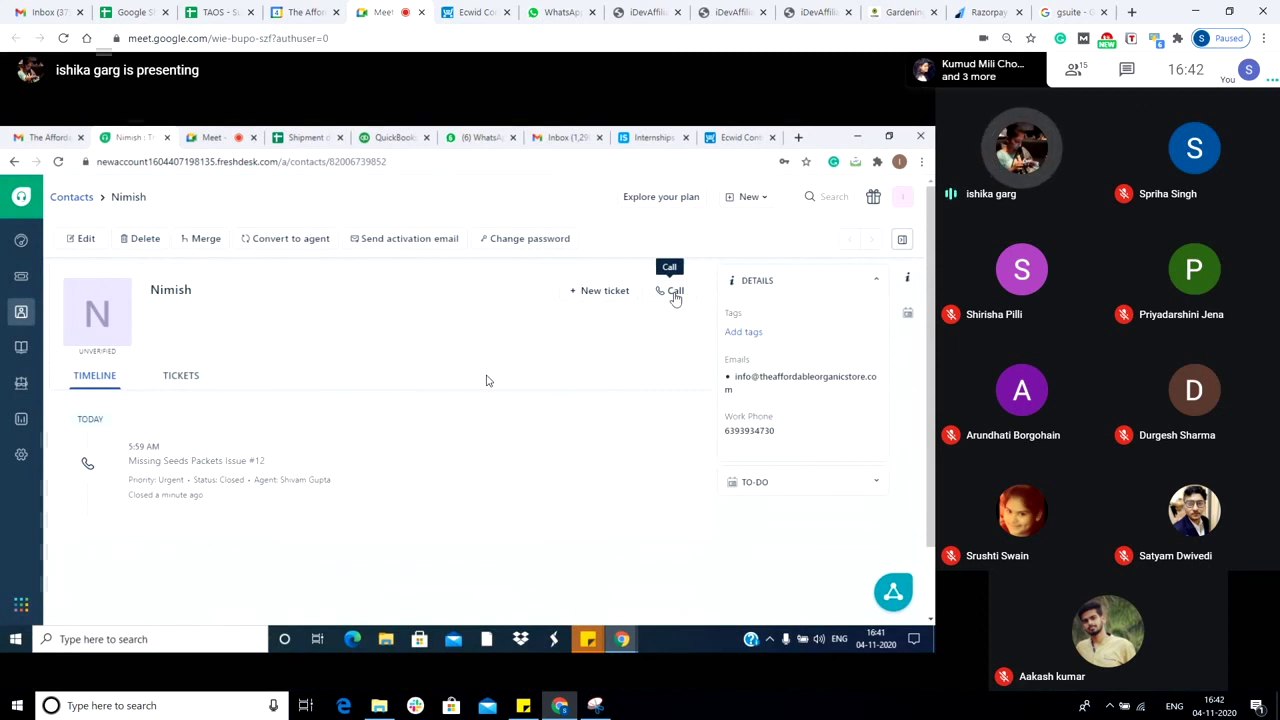
click(584, 661)
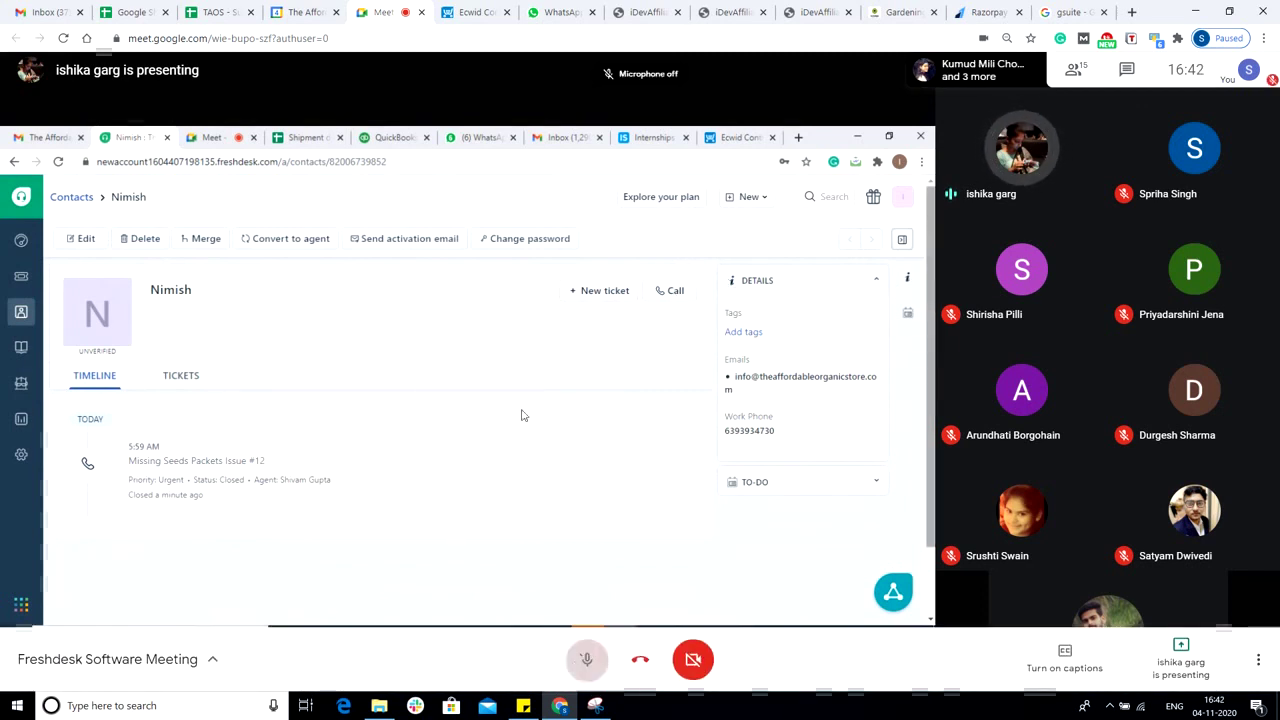
mouse_move(512, 385)
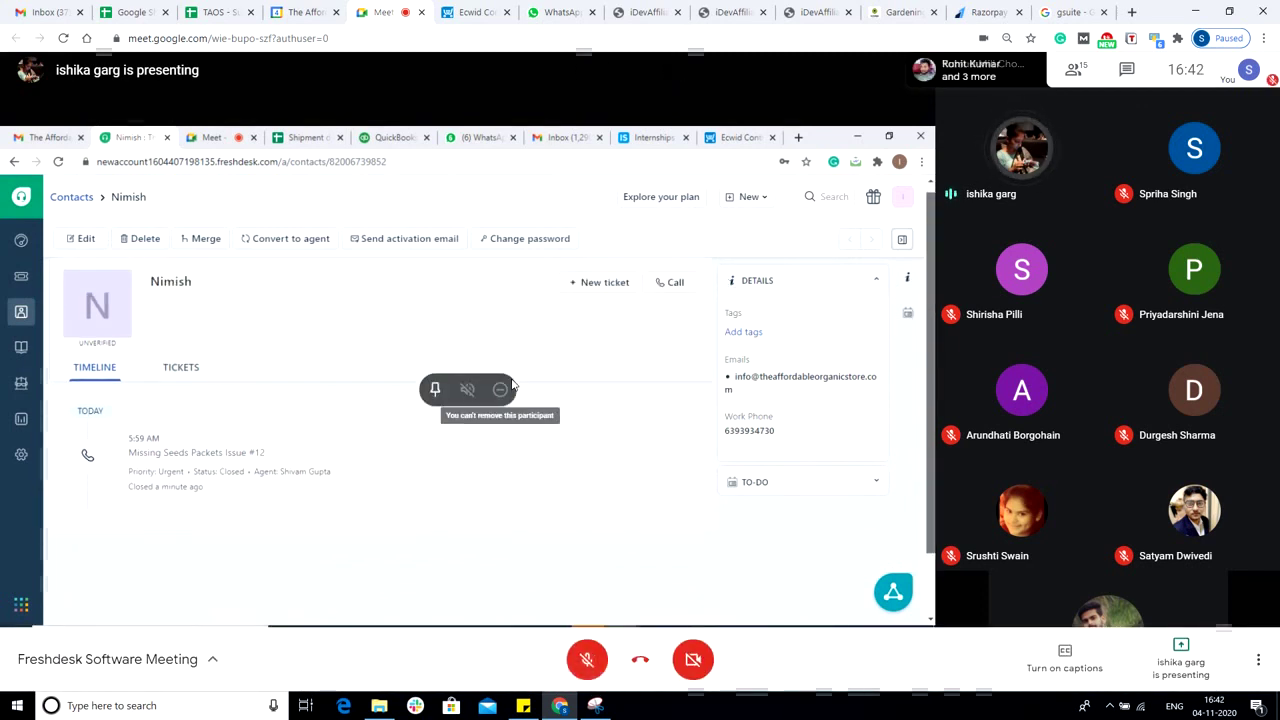
click(580, 646)
mouse_move(538, 477)
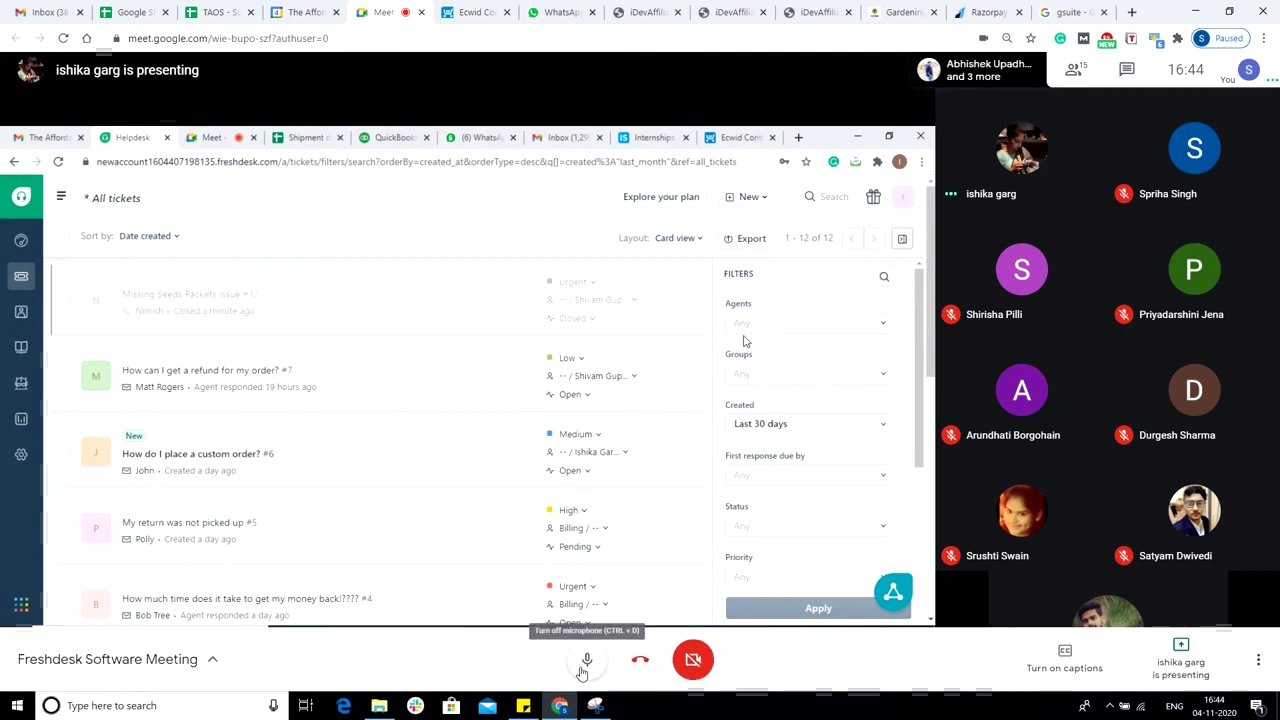
Mute the meeting microphone, unmute it to speak, and mute it again at the end of the ticket demonstration.
click(586, 662)
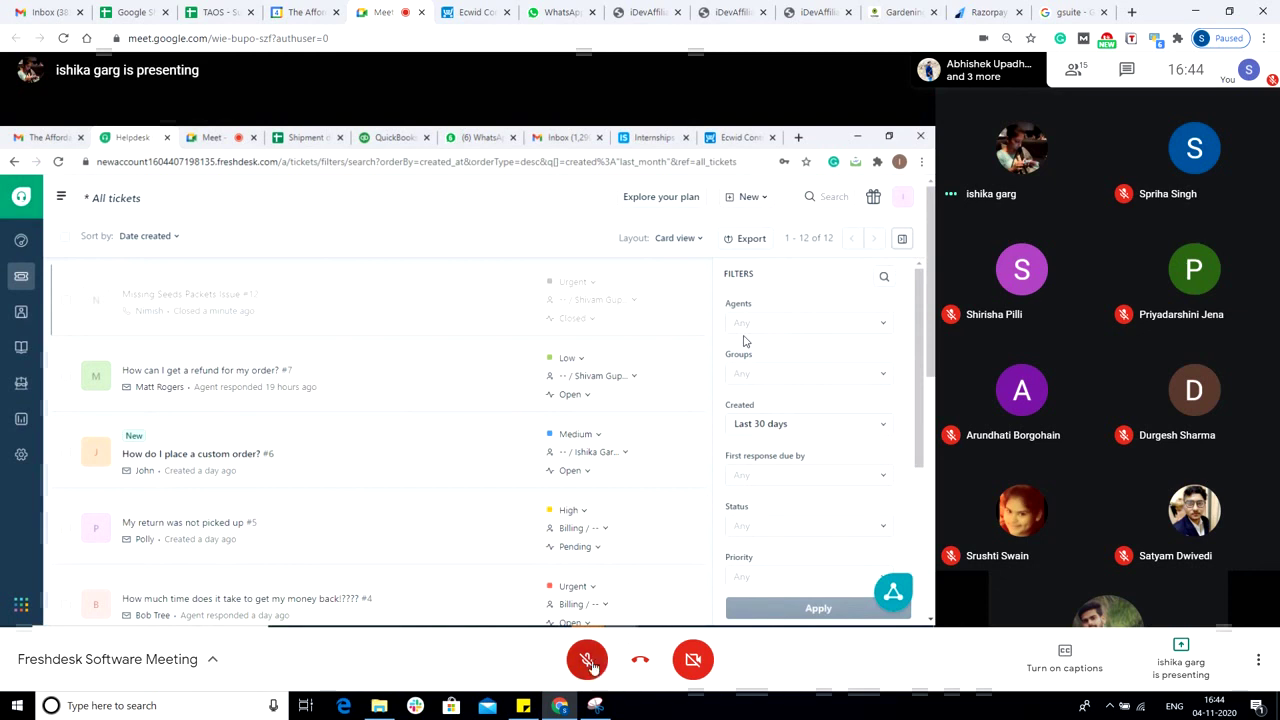
key(ctrl+d)
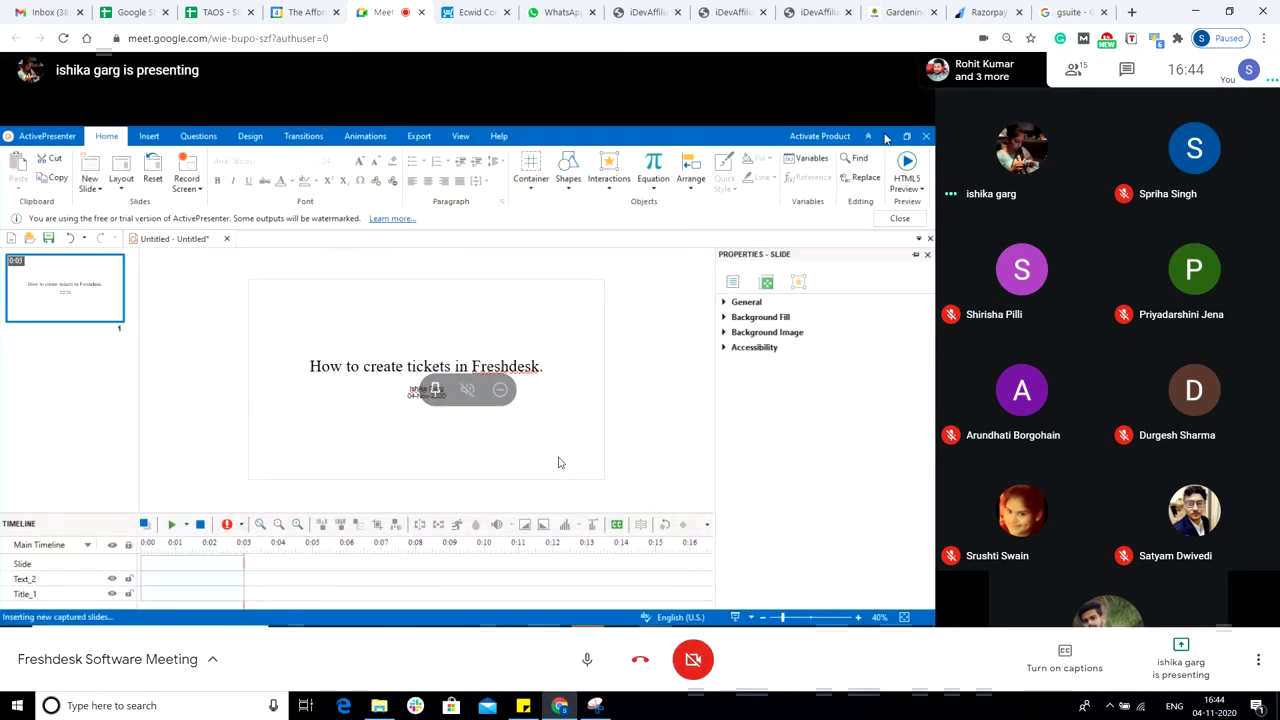
click(582, 658)
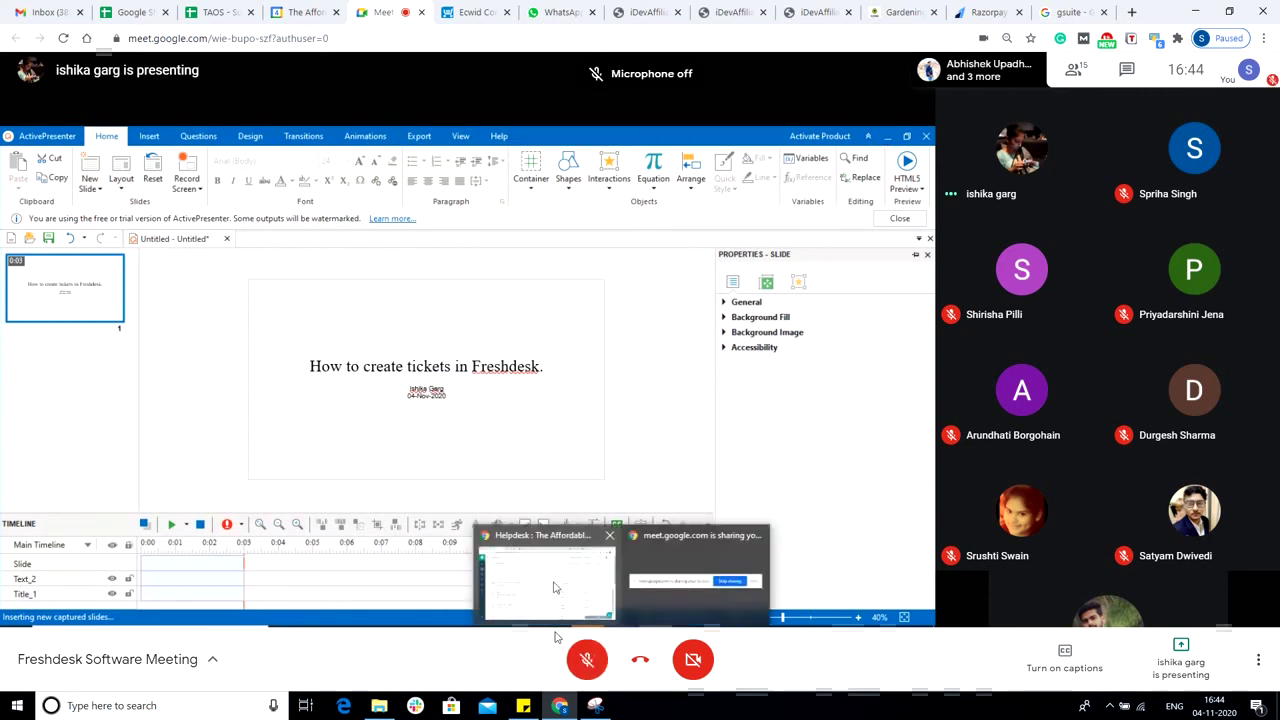